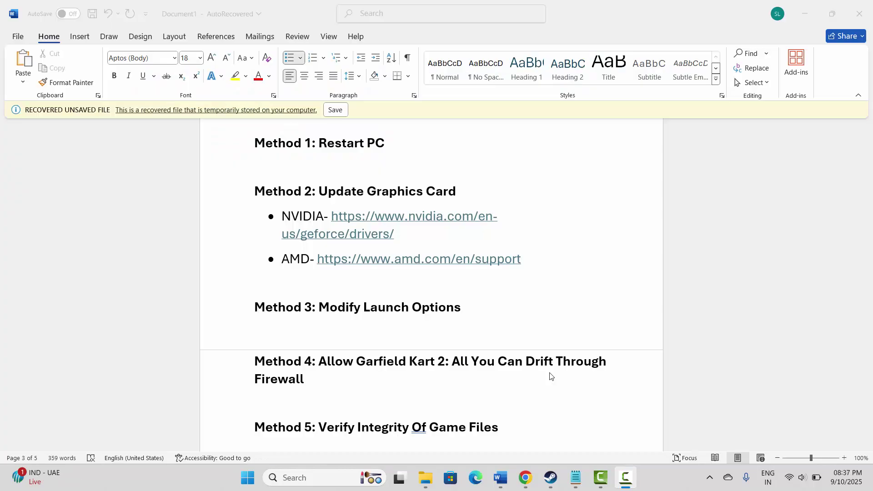
Display the Windows power options that include Restart, and dismiss them without restarting
{"action": "left_click", "coordinate": [249, 479]}
{"action": "left_click", "coordinate": [517, 439]}
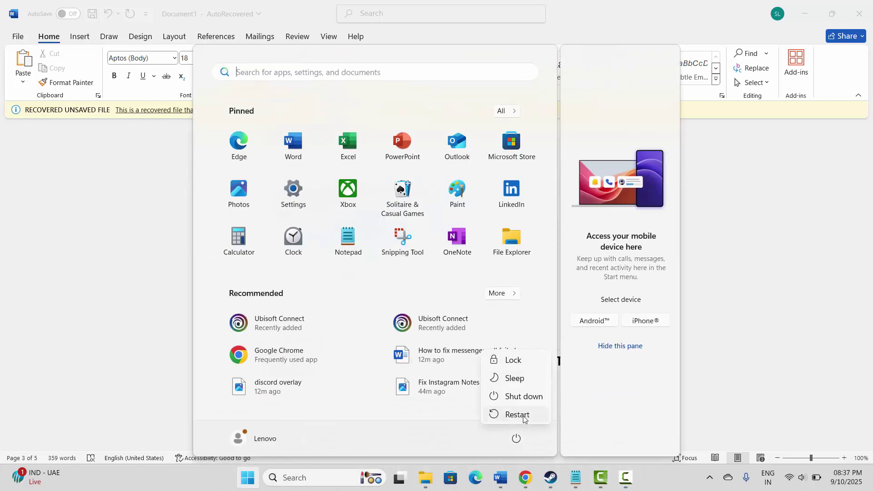
{"action": "left_click", "coordinate": [713, 356]}
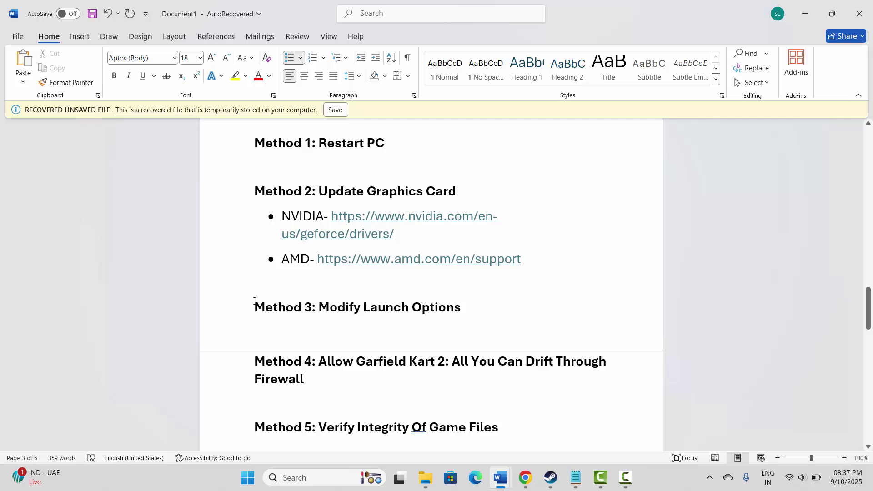
Run an automatic driver update for the Intel(R) UHD Graphics display adapter in Device Manager, and close Device Manager
{"action": "left_click", "coordinate": [235, 195]}
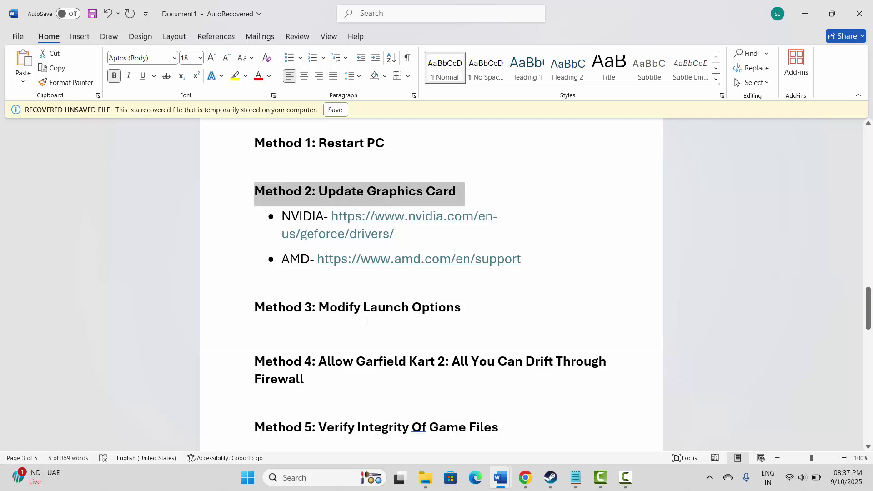
{"action": "left_click", "coordinate": [302, 478]}
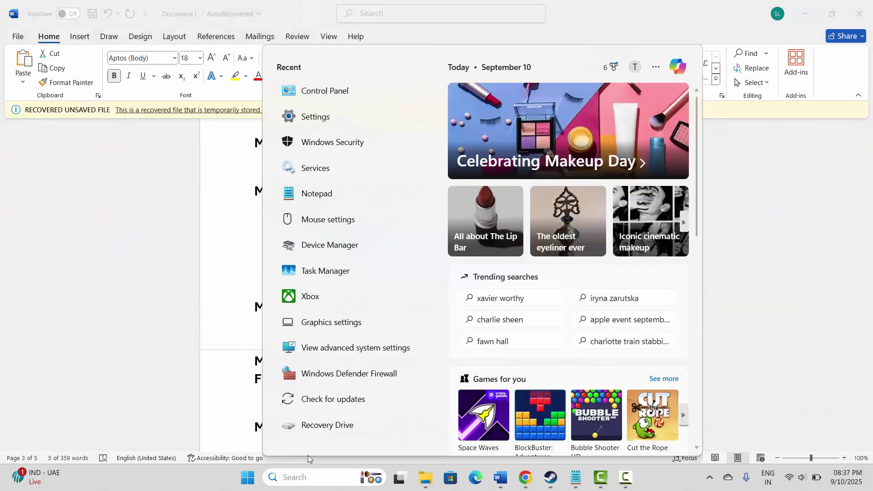
{"action": "left_click", "coordinate": [335, 248]}
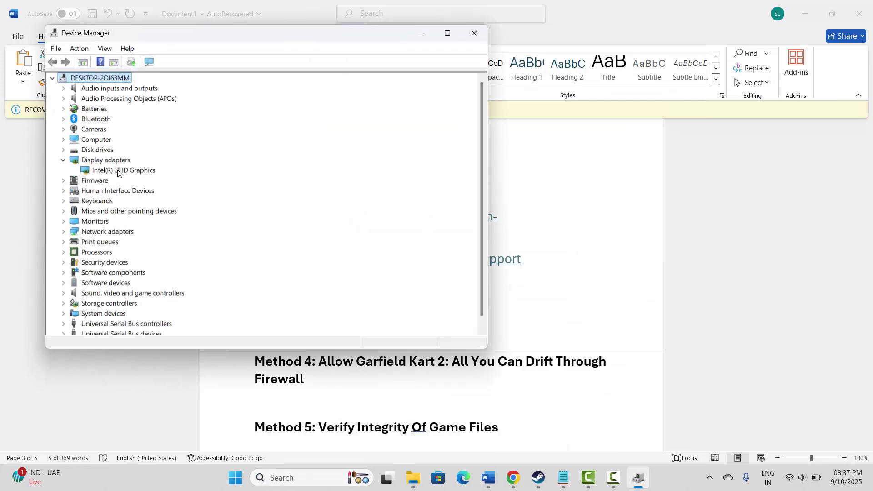
{"action": "left_click", "coordinate": [117, 171]}
{"action": "right_click", "coordinate": [117, 171]}
{"action": "left_click", "coordinate": [147, 177]}
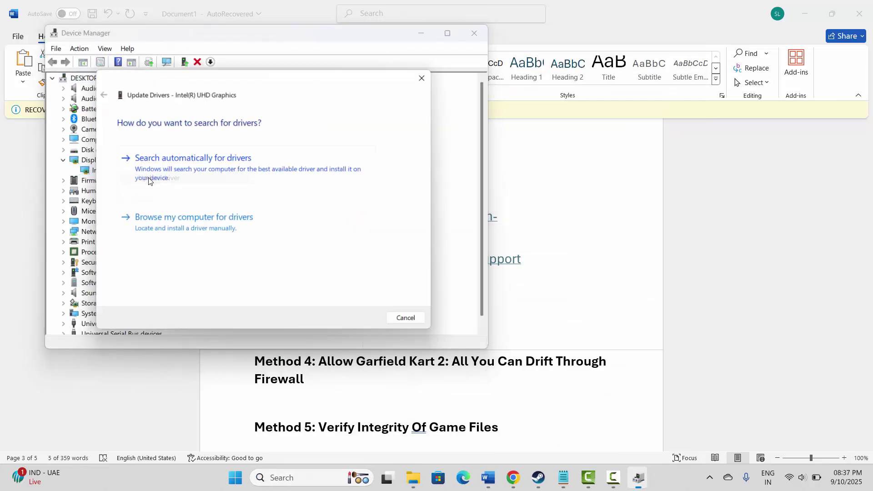
{"action": "left_click", "coordinate": [253, 169]}
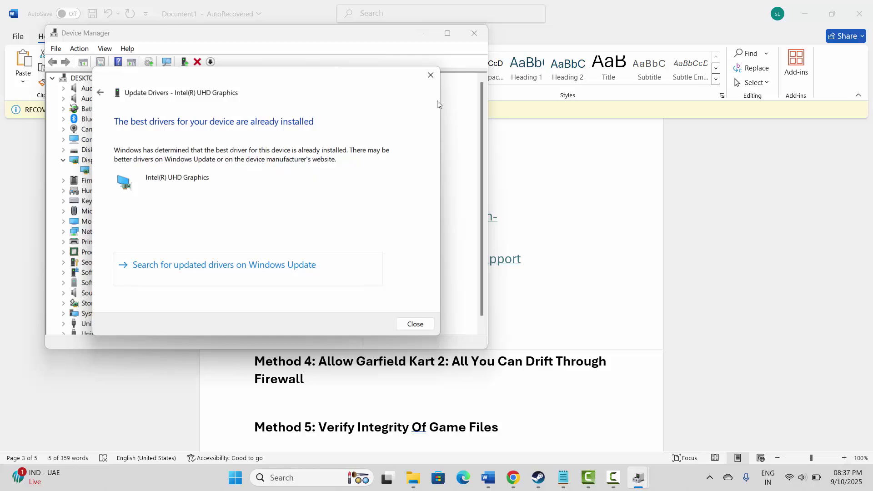
{"action": "left_click", "coordinate": [434, 77]}
{"action": "left_click", "coordinate": [474, 33]}
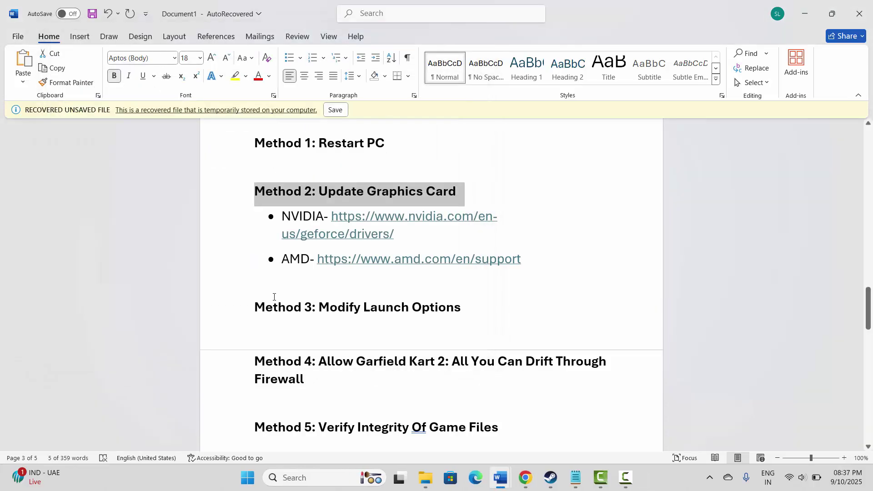
Highlight the NVIDIA and AMD driver download links under Method 2 in the document
{"action": "left_click", "coordinate": [304, 217]}
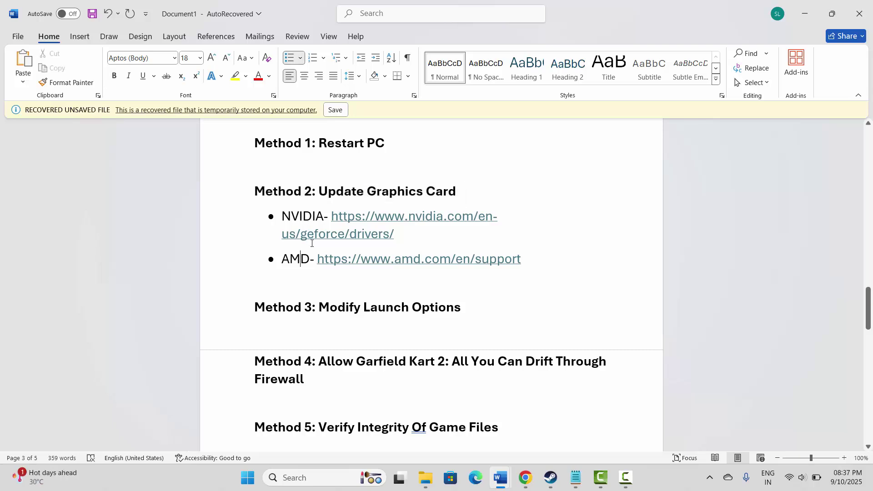
{"action": "left_click_drag", "start_coordinate": [331, 220], "coordinate": [402, 234]}
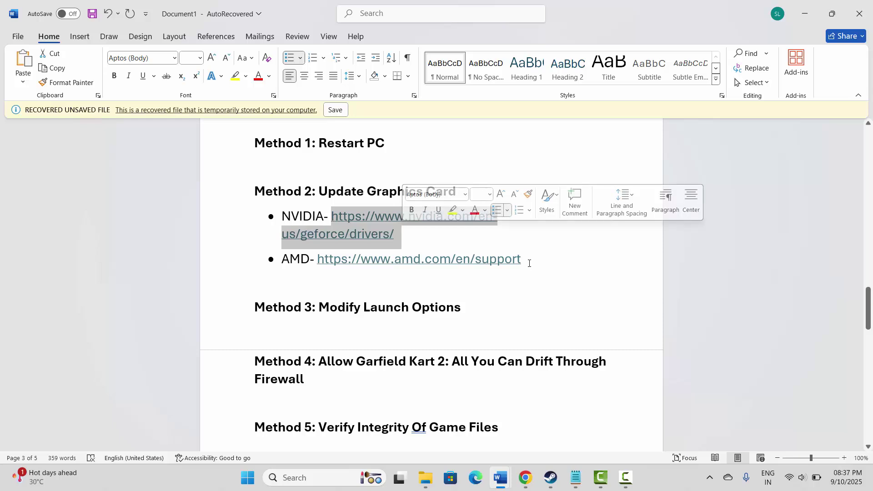
{"action": "left_click_drag", "start_coordinate": [529, 260], "coordinate": [317, 259]}
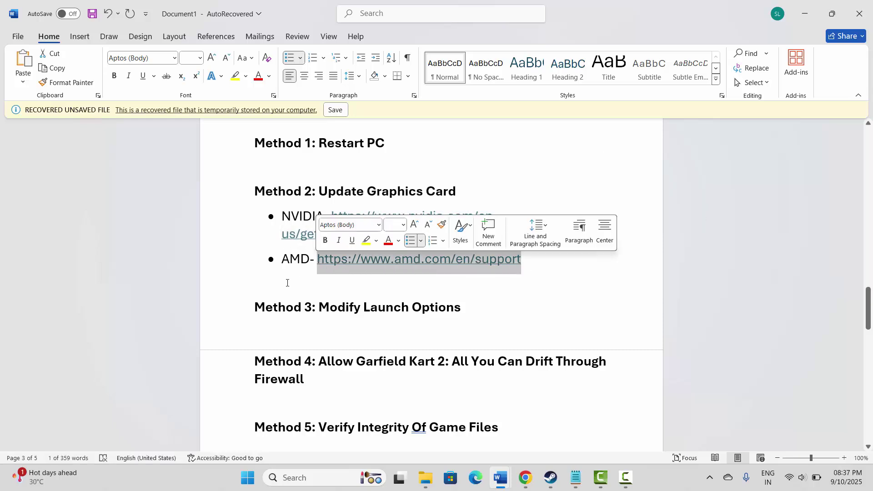
Highlight the Method 3 heading, switch to Steam, and set Predecessor's launch options to -dx12
{"action": "left_click", "coordinate": [234, 309]}
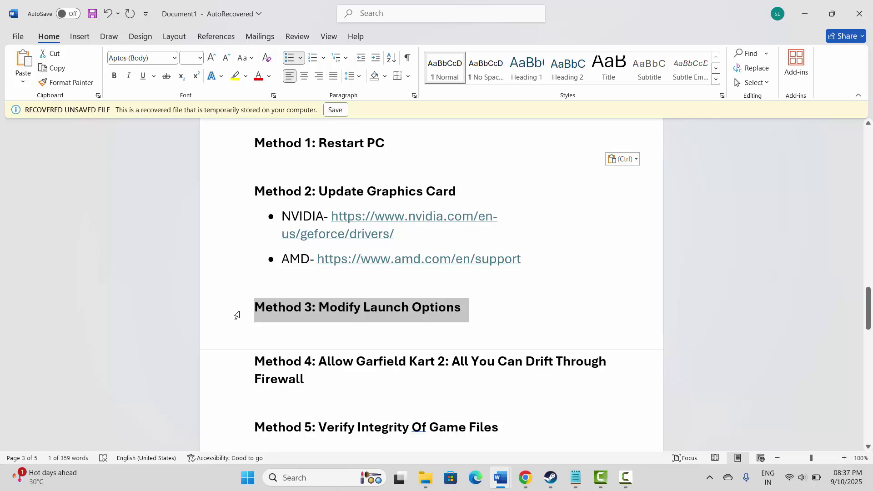
{"action": "left_click", "coordinate": [550, 477]}
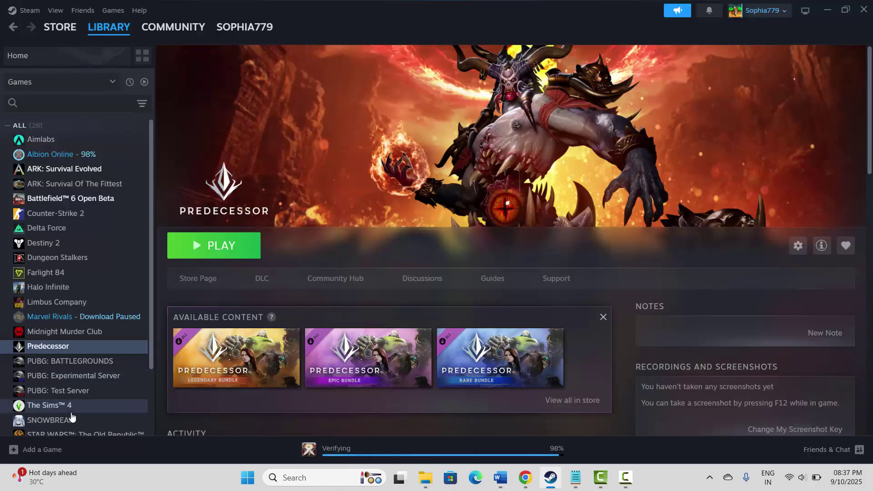
{"action": "right_click", "coordinate": [54, 348]}
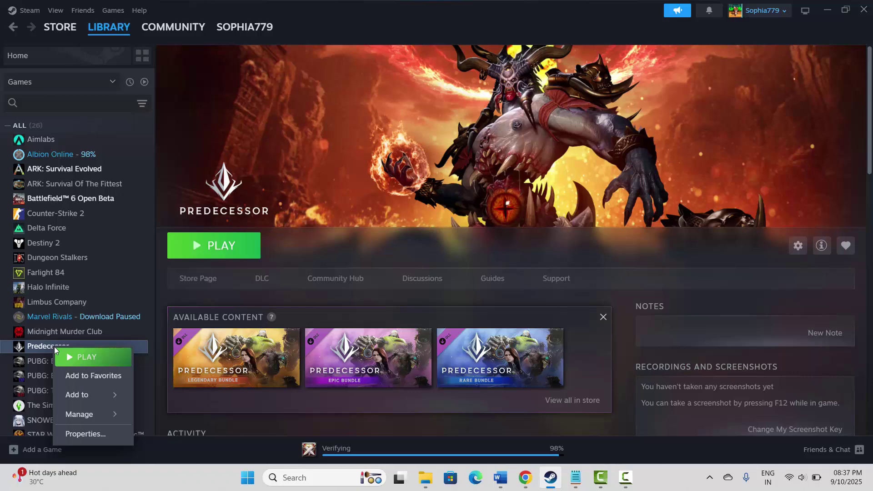
{"action": "left_click", "coordinate": [94, 435]}
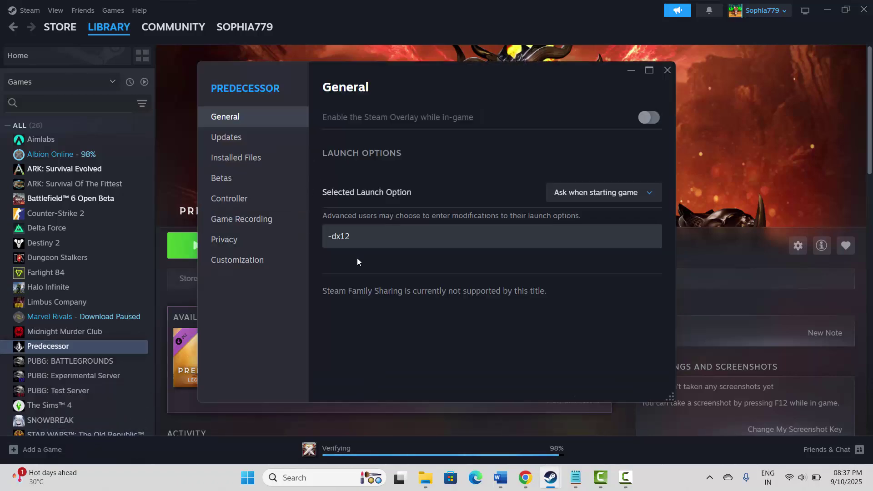
{"action": "left_click", "coordinate": [355, 236]}
{"action": "key", "text": "ctrl+a"}
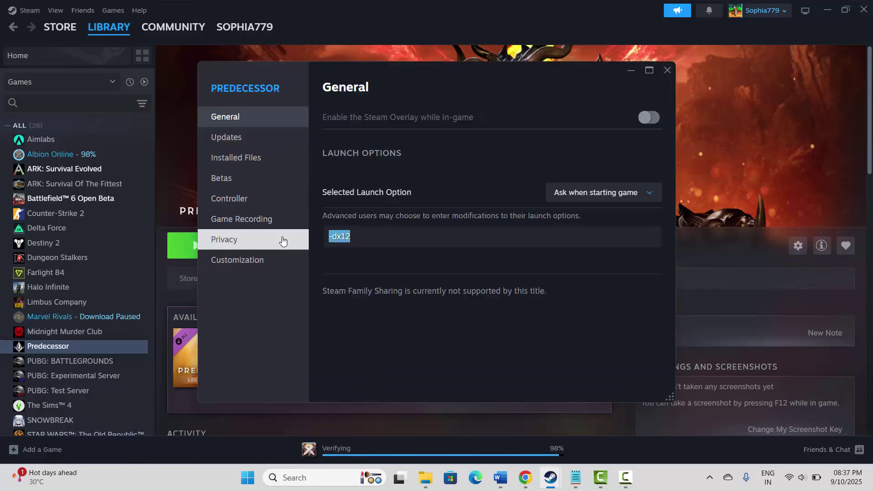
{"action": "type", "text": "-dx1"}
{"action": "key", "text": "BackSpace"}
{"action": "type", "text": "2"}
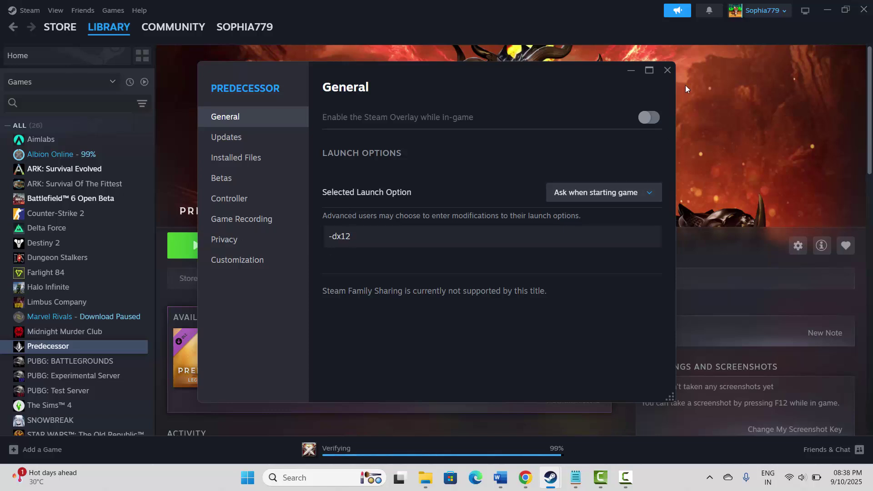
{"action": "left_click", "coordinate": [667, 70]}
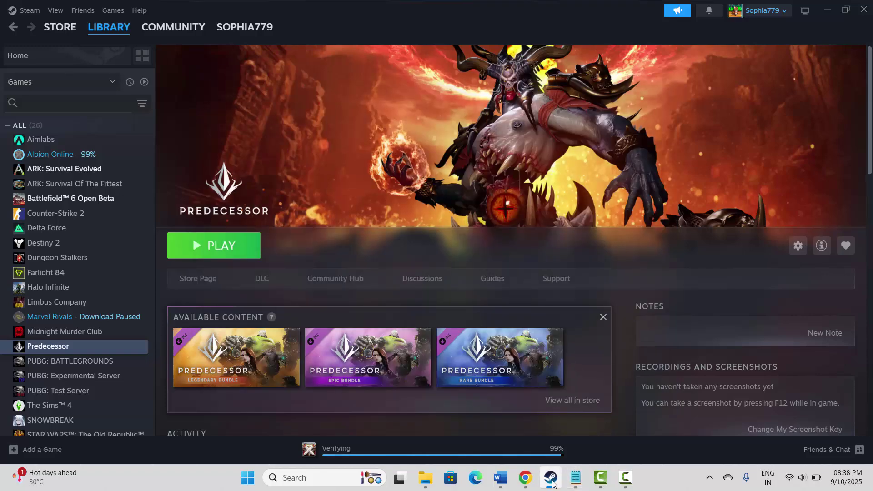
Review the Method 4 heading in Word, and open the Windows Defender Firewall allowed apps list with its settings unlocked for changes
{"action": "left_click", "coordinate": [501, 477]}
{"action": "scroll", "coordinate": [303, 364], "scroll_direction": "down", "scroll_amount": 1}
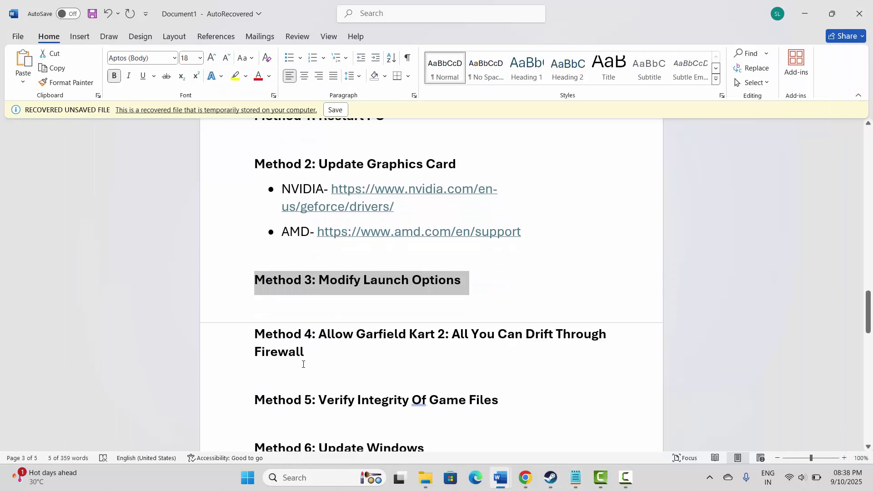
{"action": "triple_click", "coordinate": [270, 334]}
{"action": "left_click", "coordinate": [401, 377]}
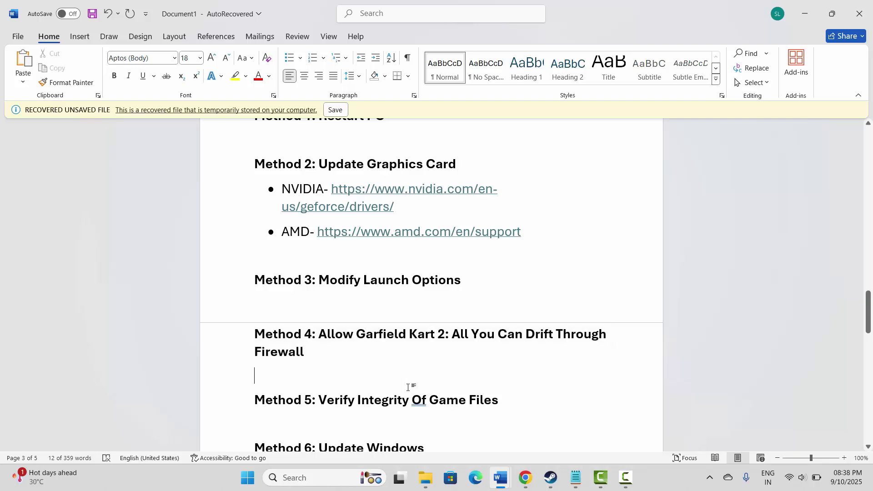
{"action": "left_click", "coordinate": [306, 477]}
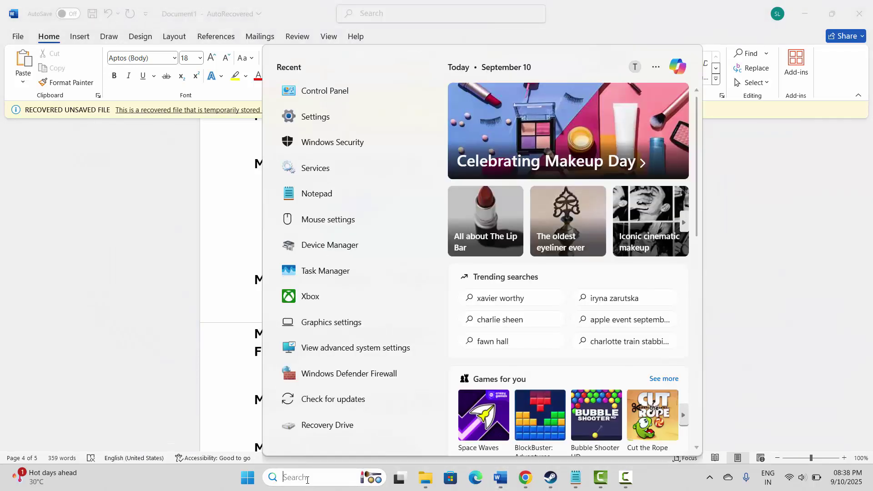
{"action": "left_click", "coordinate": [335, 374]}
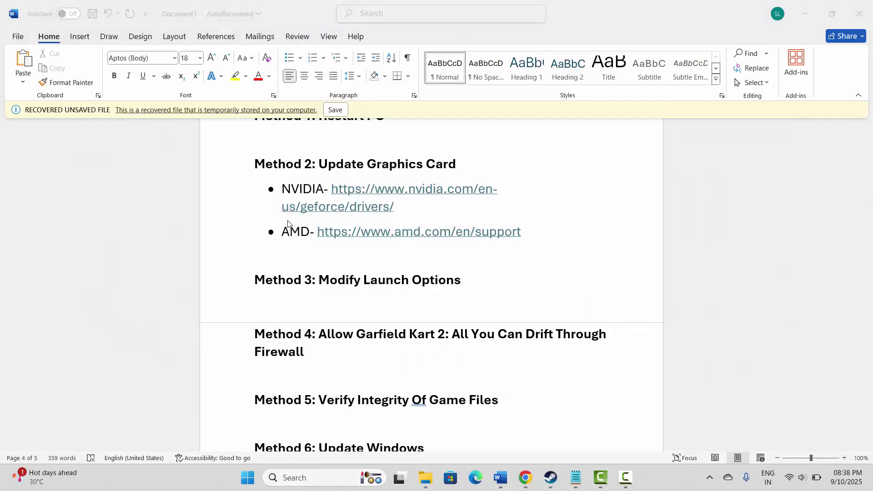
{"action": "left_click", "coordinate": [232, 212]}
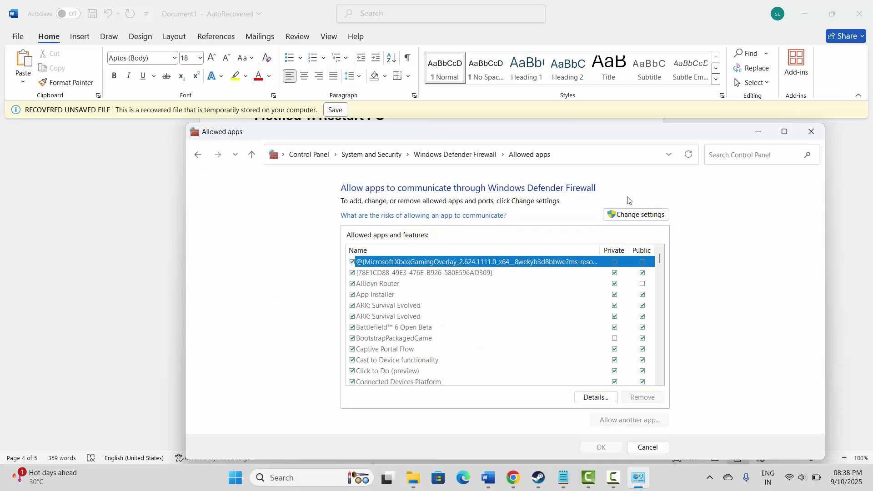
{"action": "left_click", "coordinate": [651, 214]}
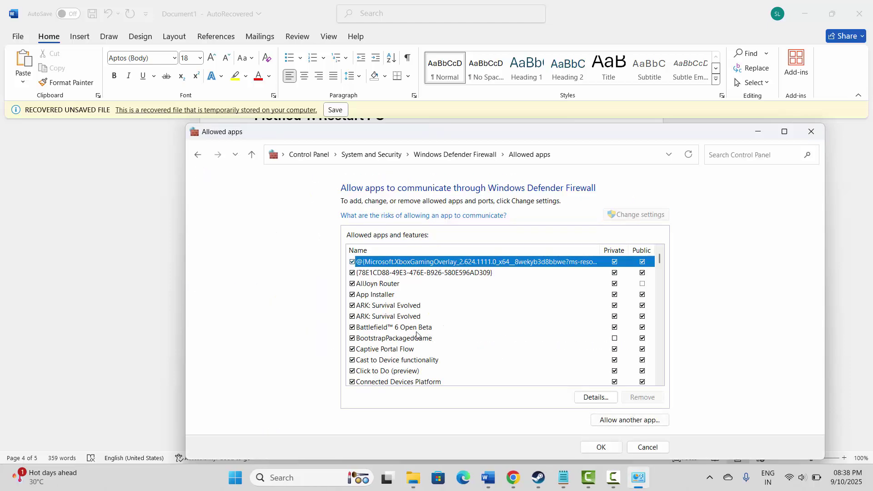
Start adding another app to the firewall's allowed list by browsing for its program file, and cancel without adding one
{"action": "scroll", "coordinate": [418, 337], "scroll_direction": "down", "scroll_amount": 3}
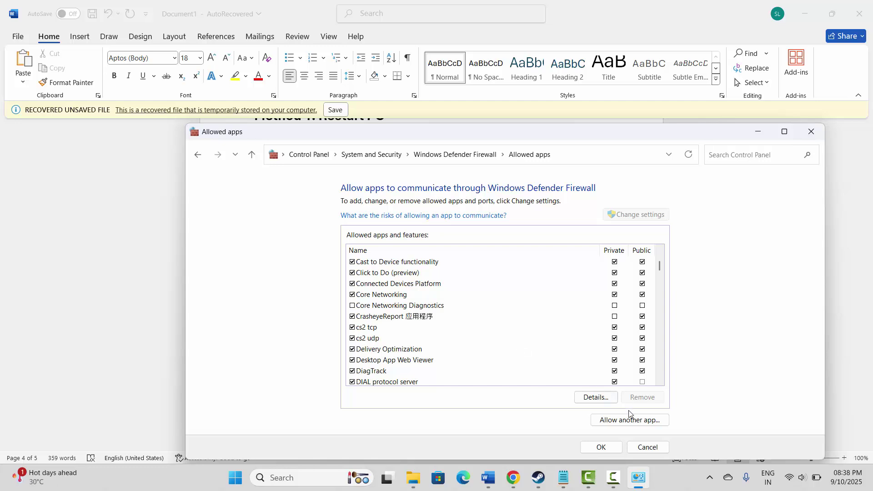
{"action": "left_click", "coordinate": [627, 424]}
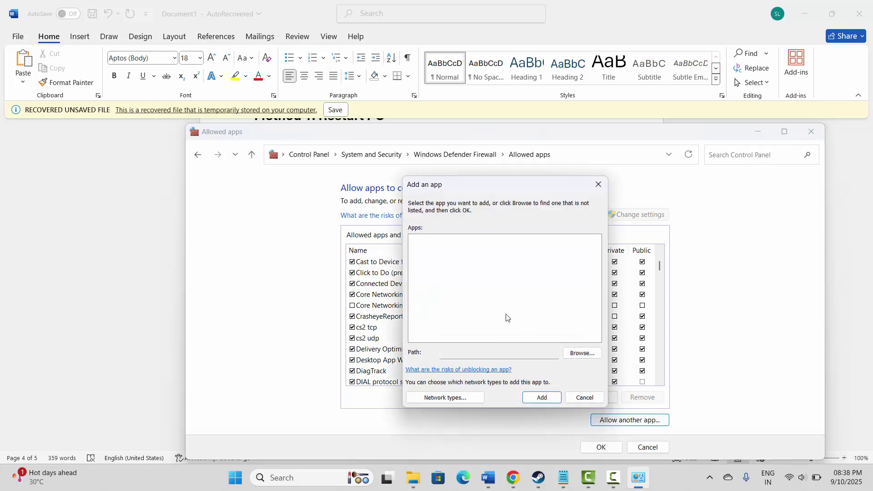
{"action": "left_click", "coordinate": [582, 354]}
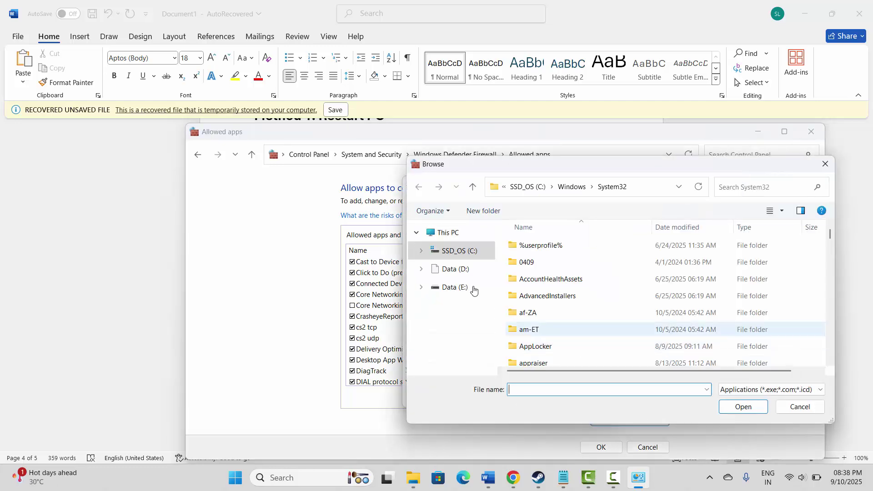
{"action": "left_click", "coordinate": [797, 410]}
{"action": "left_click", "coordinate": [585, 398]}
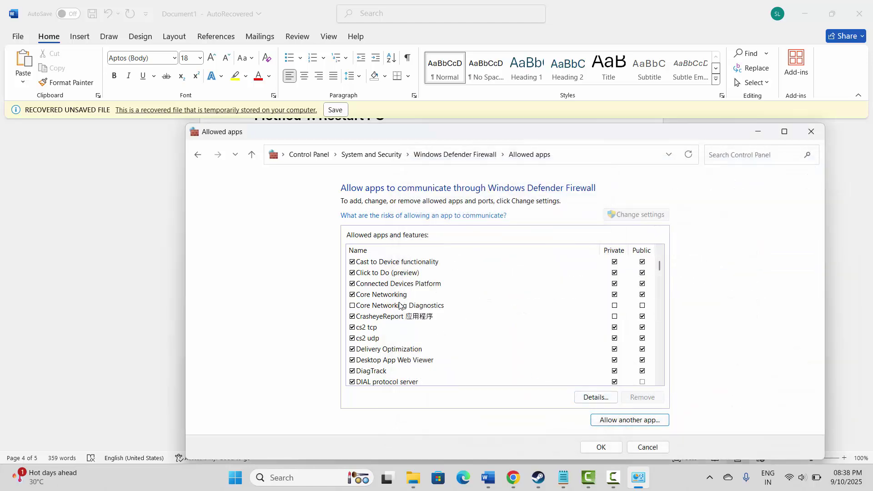
Check the private and public network permissions of ARK: Survival Evolved in the allowed apps list, and close the window
{"action": "left_click", "coordinate": [417, 306]}
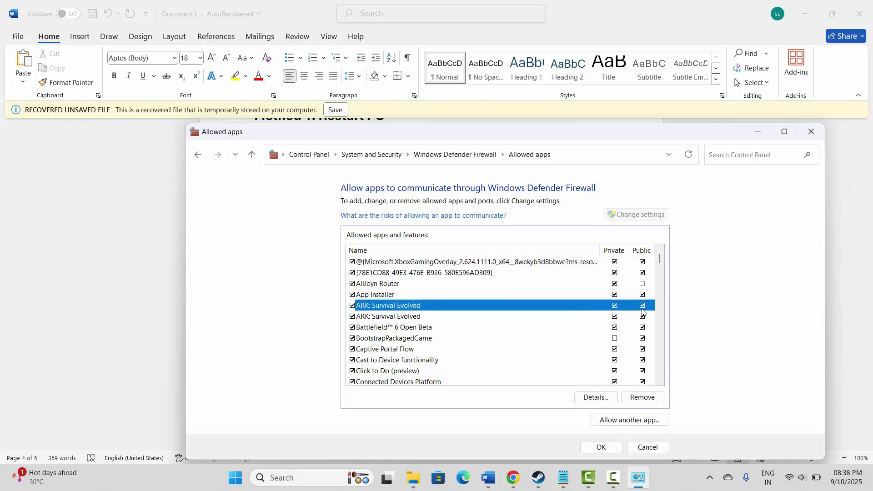
{"action": "left_click", "coordinate": [811, 133]}
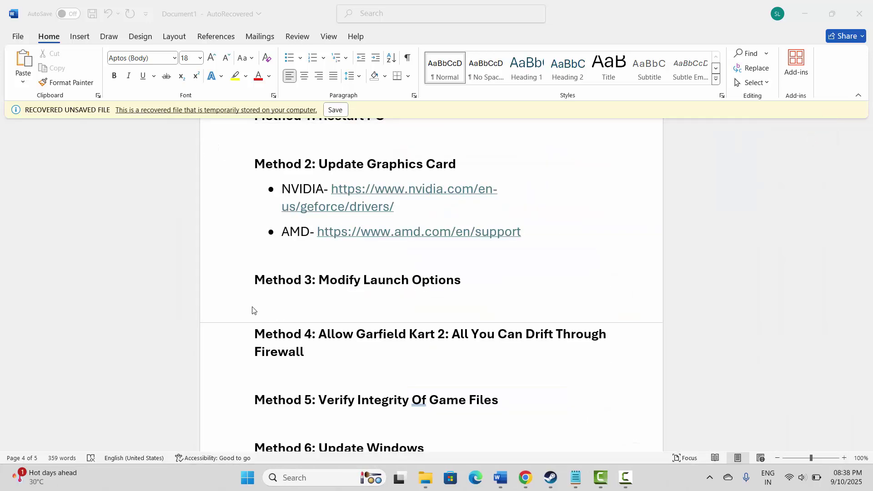
Highlight the Method 5 heading about verifying game file integrity, and switch to Steam
{"action": "scroll", "coordinate": [252, 311], "scroll_direction": "down", "scroll_amount": 2}
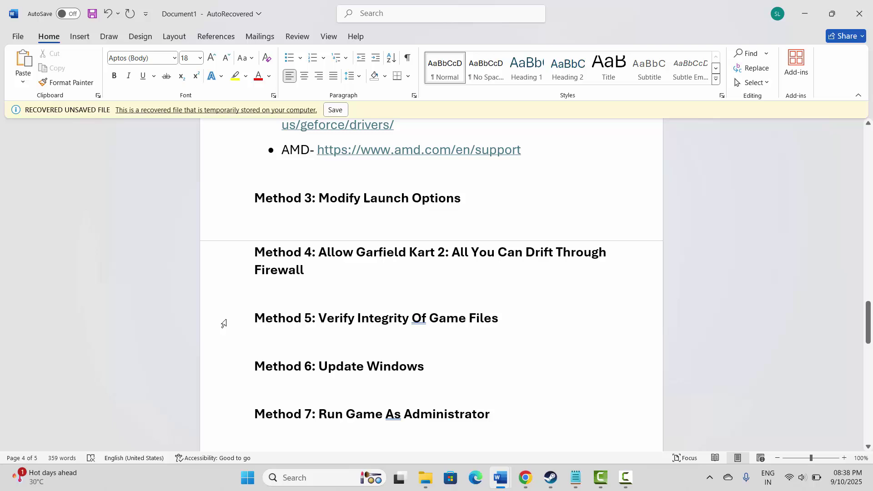
{"action": "left_click", "coordinate": [224, 320]}
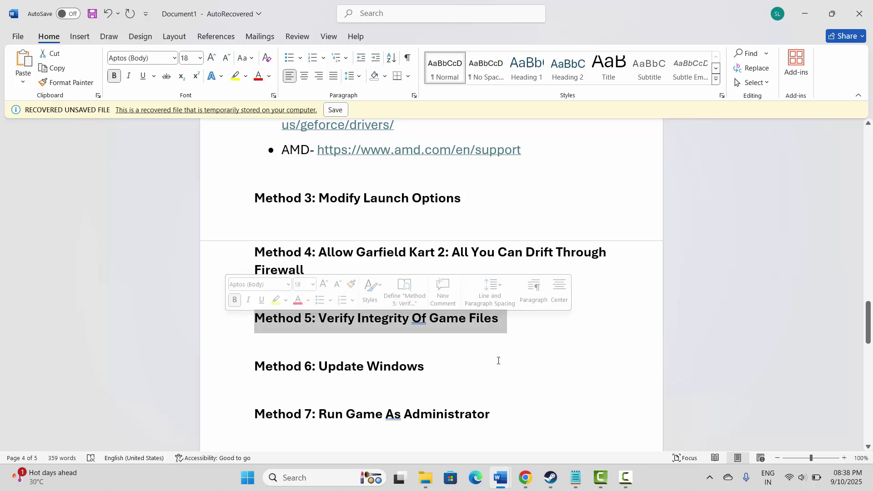
{"action": "left_click", "coordinate": [550, 477]}
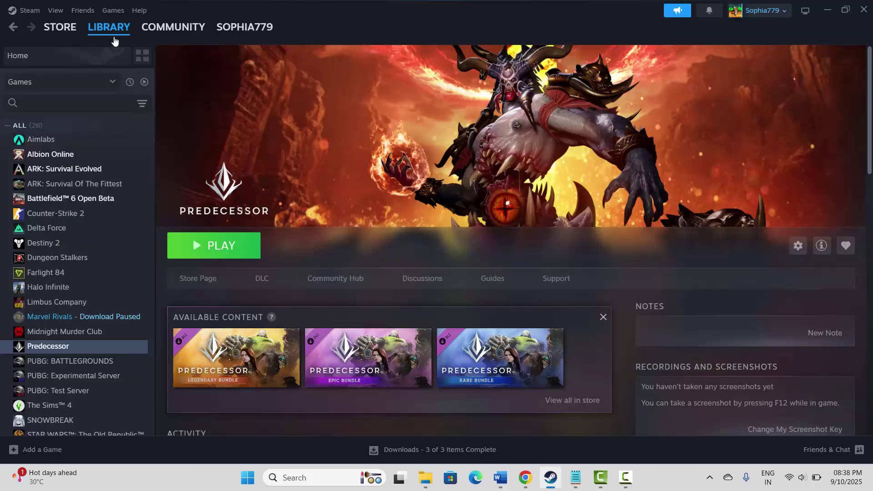
Show the game file verification option in Predecessor's installed files properties, close the properties, and return to Word
{"action": "right_click", "coordinate": [53, 347]}
{"action": "left_click", "coordinate": [106, 435]}
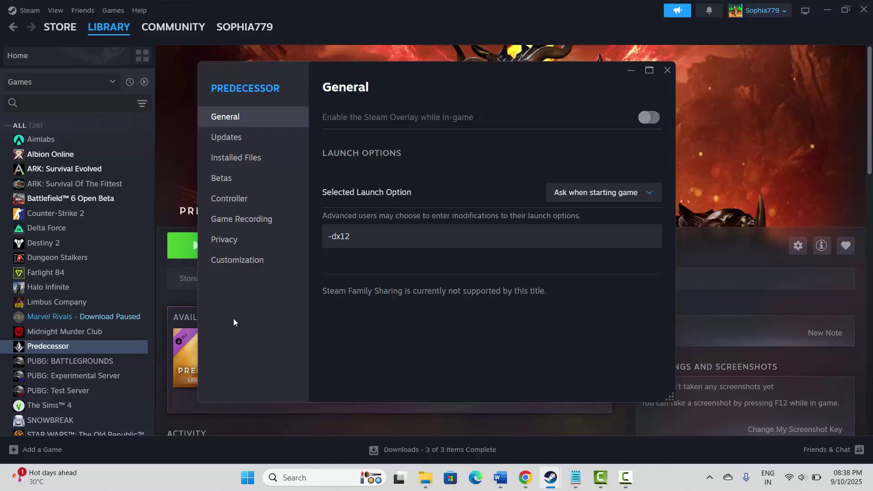
{"action": "left_click", "coordinate": [261, 158]}
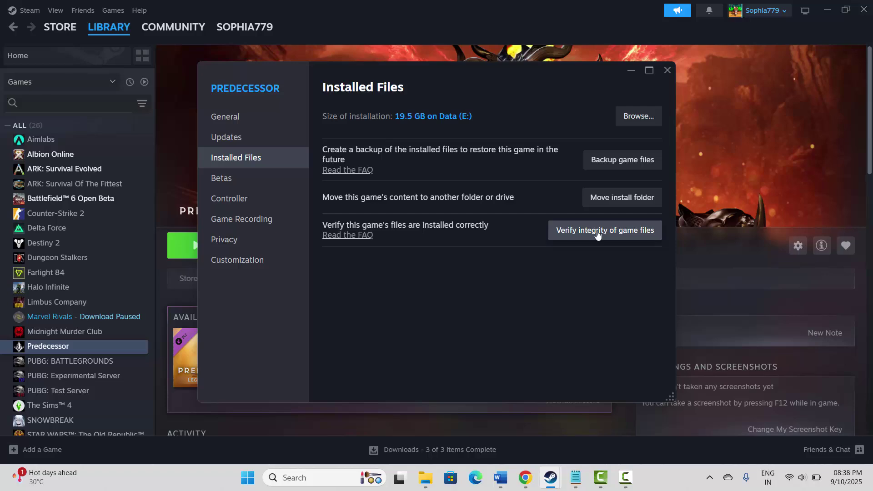
{"action": "left_click", "coordinate": [667, 70]}
{"action": "left_click", "coordinate": [551, 477]}
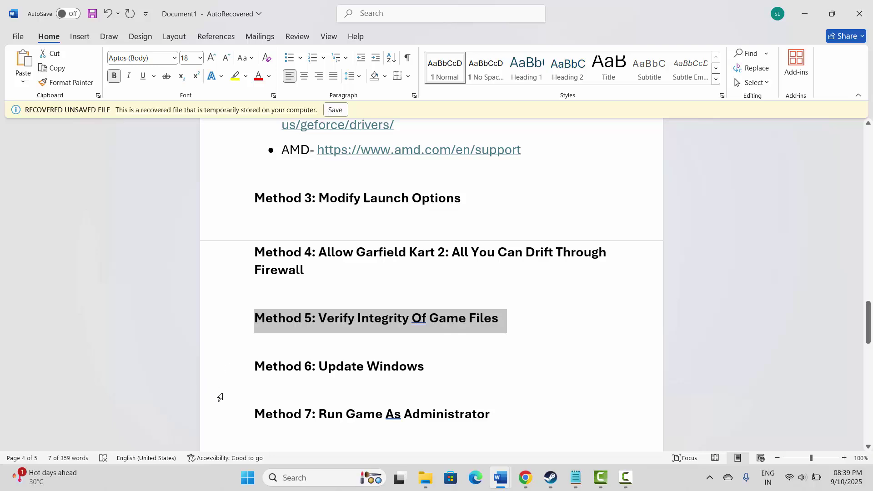
Open the Windows Update settings, review the available updates, and close Settings
{"action": "left_click", "coordinate": [296, 477]}
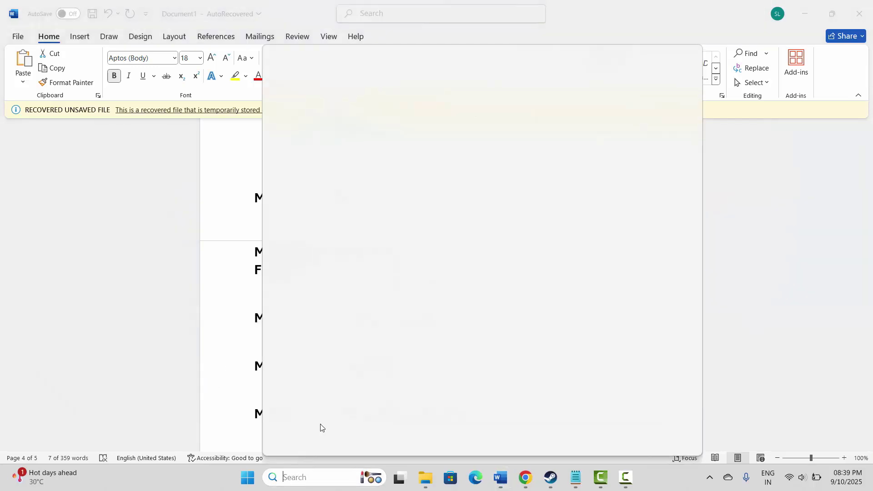
{"action": "left_click", "coordinate": [339, 398]}
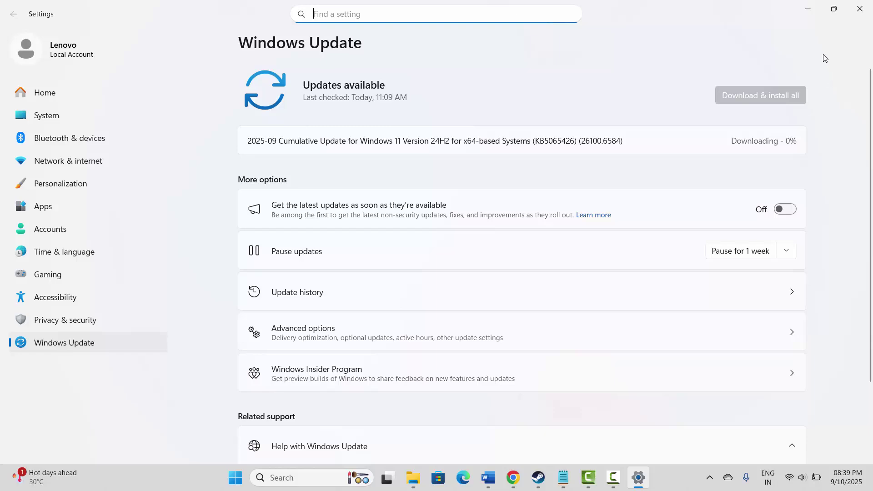
{"action": "left_click", "coordinate": [859, 8]}
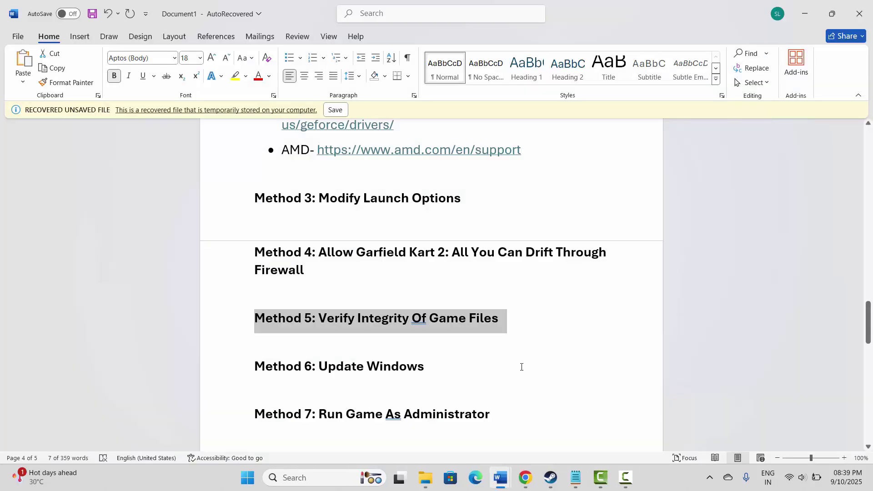
Highlight the Method 7 heading about running the game as administrator, and switch to Steam
{"action": "scroll", "coordinate": [336, 349], "scroll_direction": "down", "scroll_amount": 1}
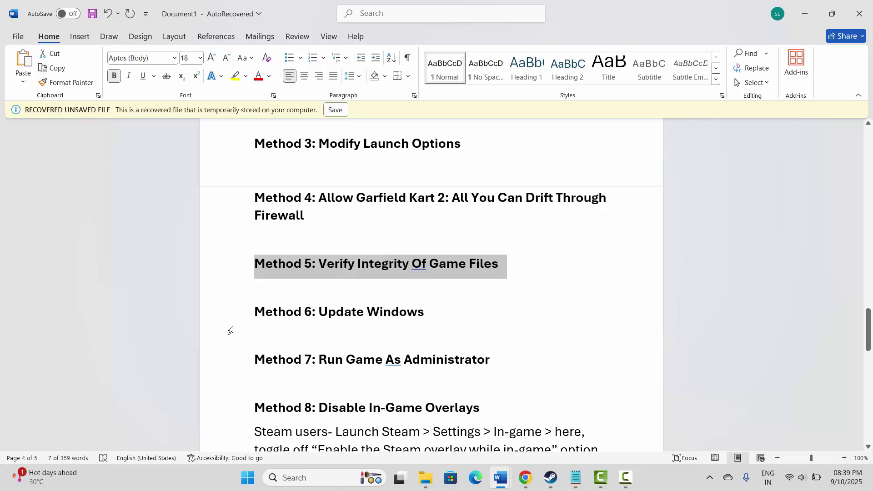
{"action": "left_click", "coordinate": [232, 361]}
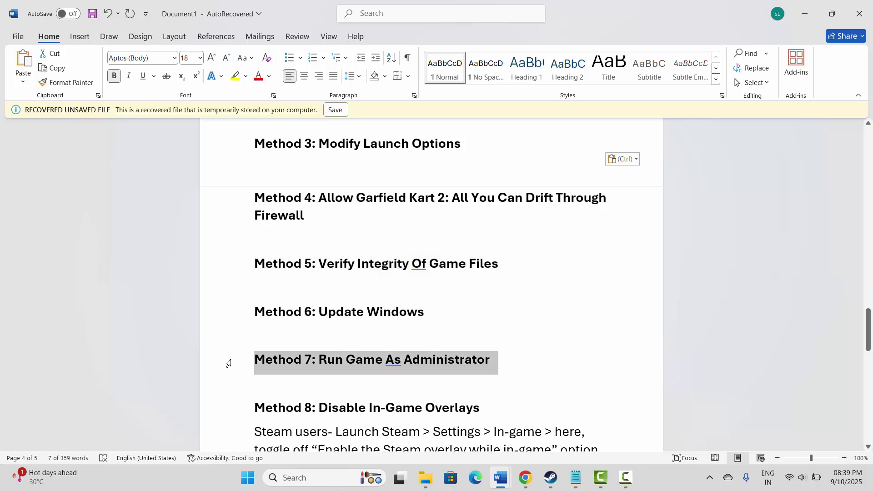
{"action": "left_click", "coordinate": [551, 478]}
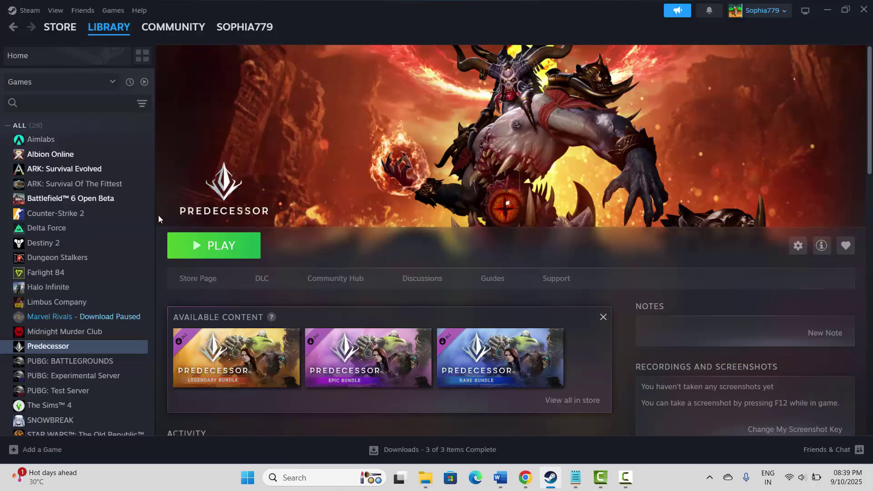
Browse Predecessor's local files from the Steam library to open its installation folder
{"action": "mouse_move", "coordinate": [102, 31]}
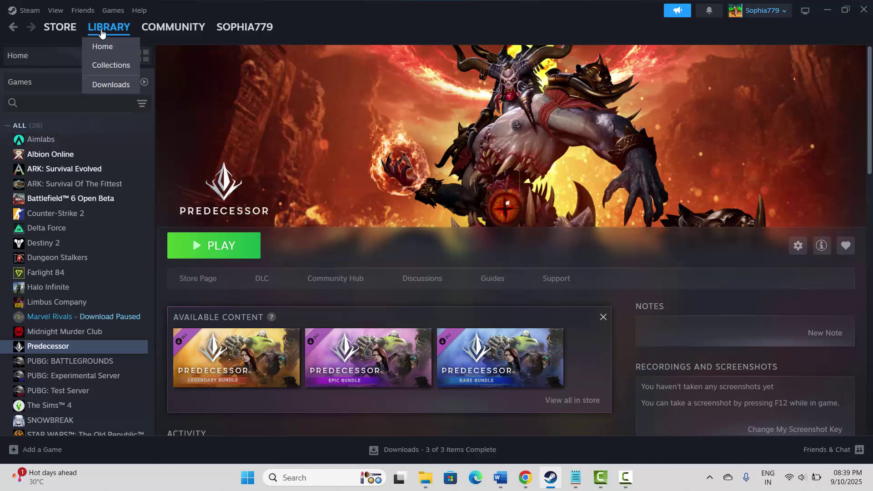
{"action": "right_click", "coordinate": [54, 346]}
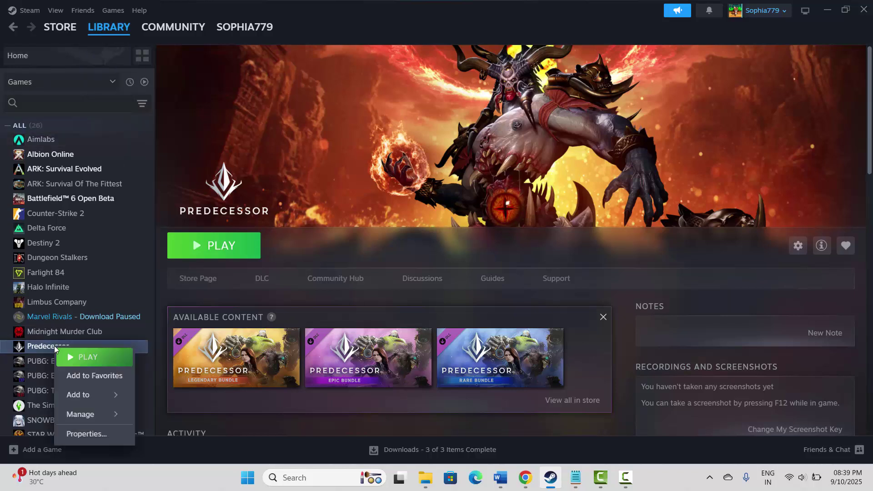
{"action": "mouse_move", "coordinate": [98, 414]}
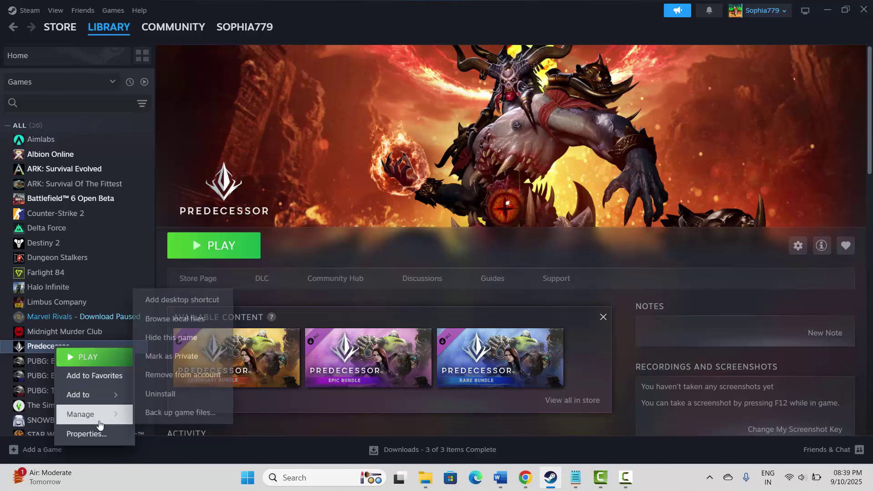
{"action": "left_click", "coordinate": [178, 319]}
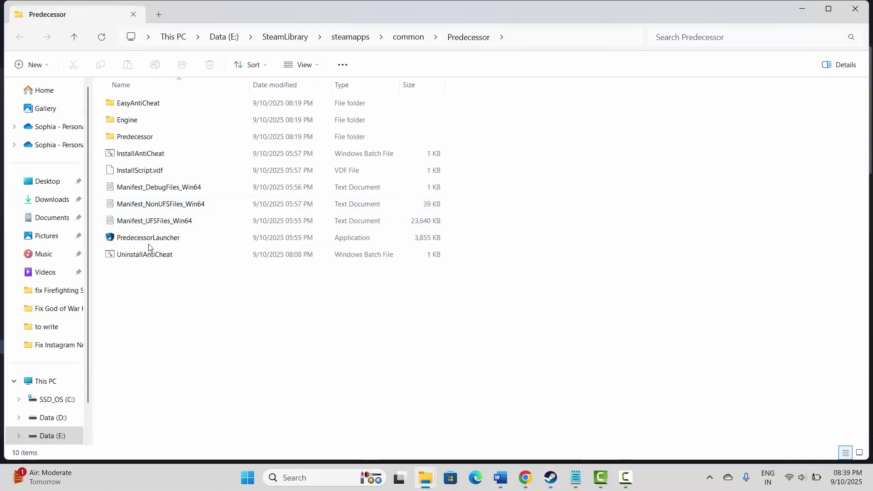
Select running as administrator and disabling fullscreen optimizations in PredecessorLauncher's compatibility properties, and close them without applying
{"action": "left_click", "coordinate": [141, 240]}
{"action": "right_click", "coordinate": [142, 242]}
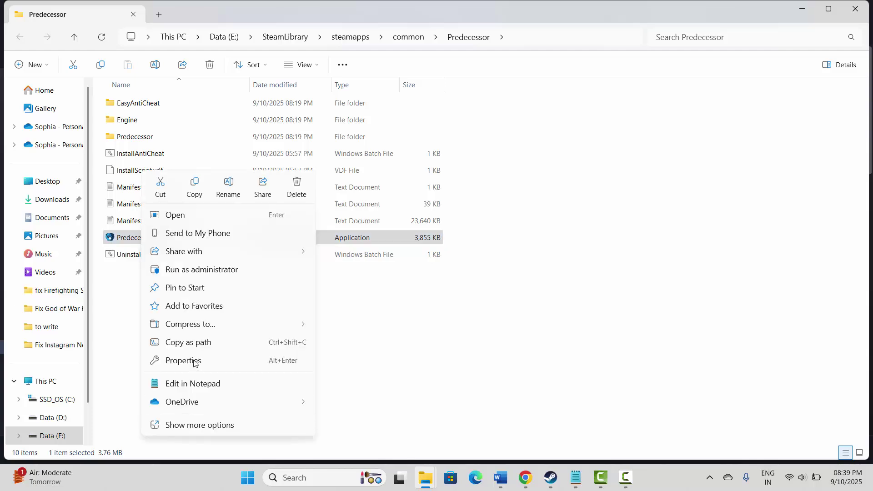
{"action": "left_click", "coordinate": [195, 362]}
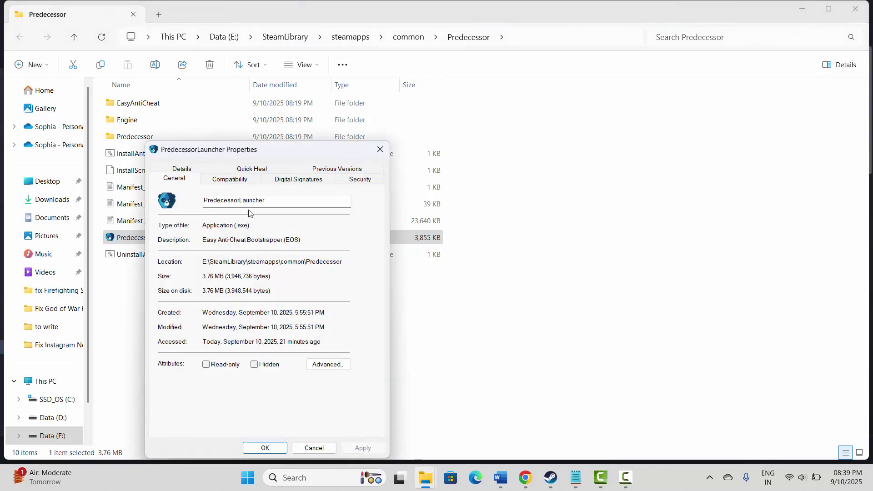
{"action": "left_click", "coordinate": [234, 182]}
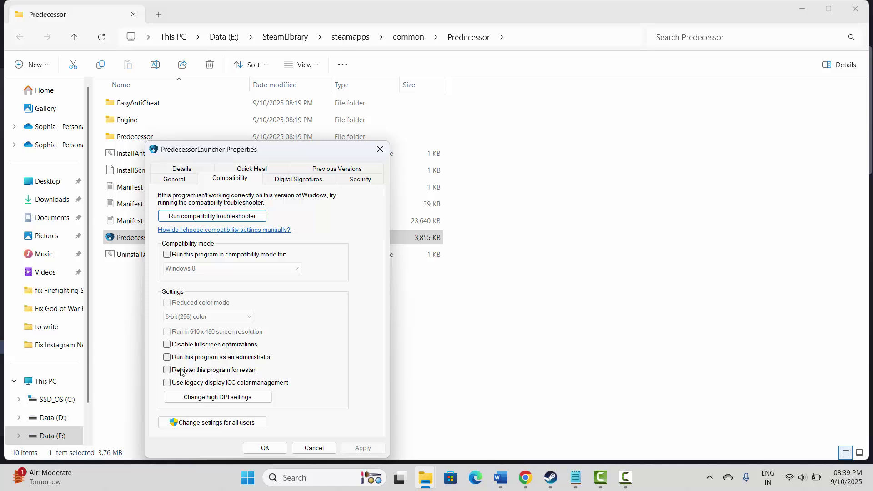
{"action": "left_click", "coordinate": [168, 358]}
{"action": "left_click", "coordinate": [167, 345]}
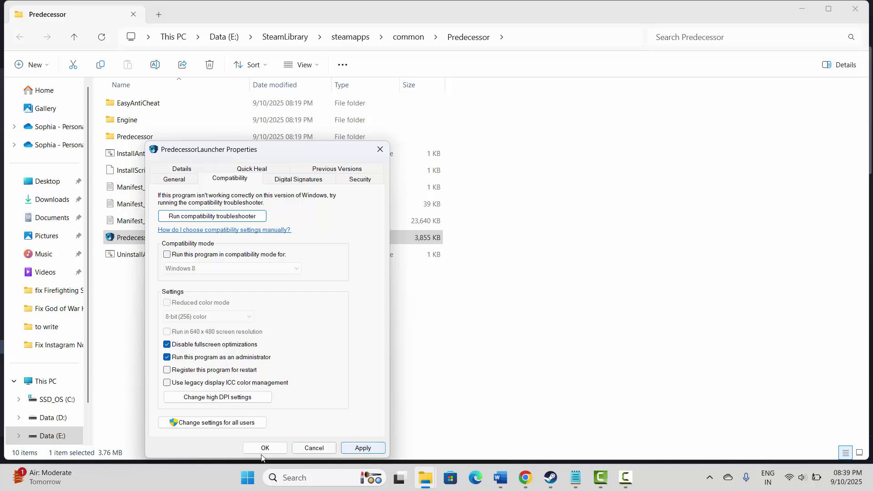
{"action": "left_click", "coordinate": [384, 154]}
Return to the Word document, and highlight the Method 8 heading and the start of its Steam users instruction
{"action": "left_click", "coordinate": [543, 484]}
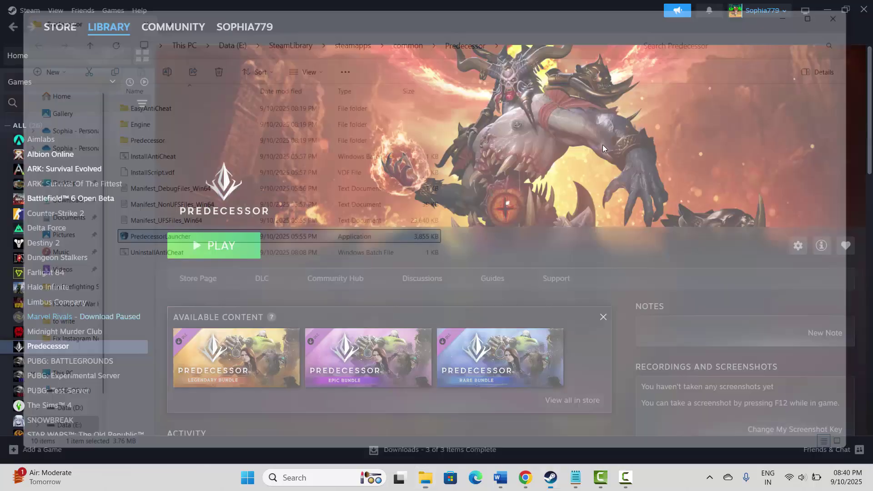
{"action": "left_click", "coordinate": [500, 478]}
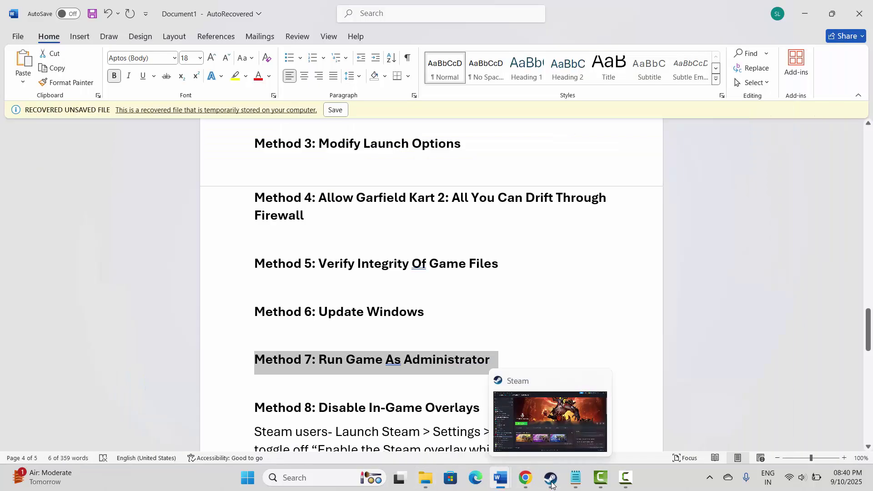
{"action": "scroll", "coordinate": [306, 338], "scroll_direction": "down", "scroll_amount": 2}
{"action": "scroll", "coordinate": [273, 336], "scroll_direction": "down", "scroll_amount": 1}
{"action": "left_click", "coordinate": [229, 334]}
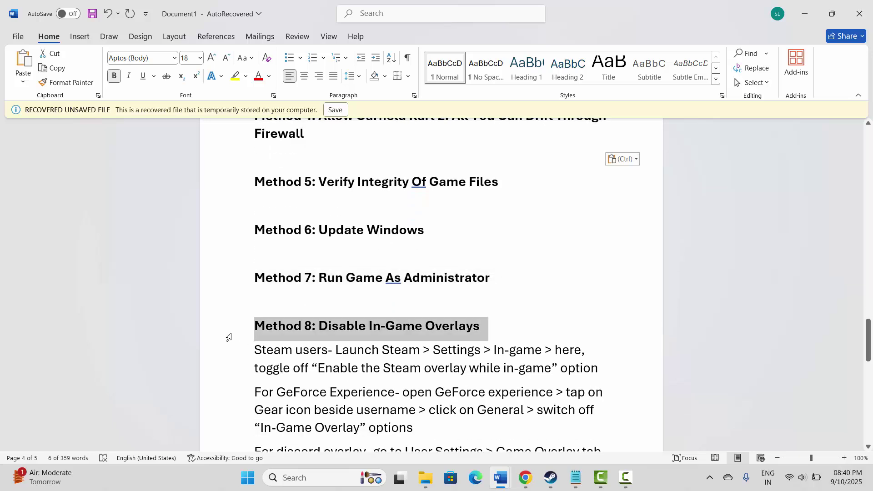
{"action": "scroll", "coordinate": [318, 355], "scroll_direction": "down", "scroll_amount": 1}
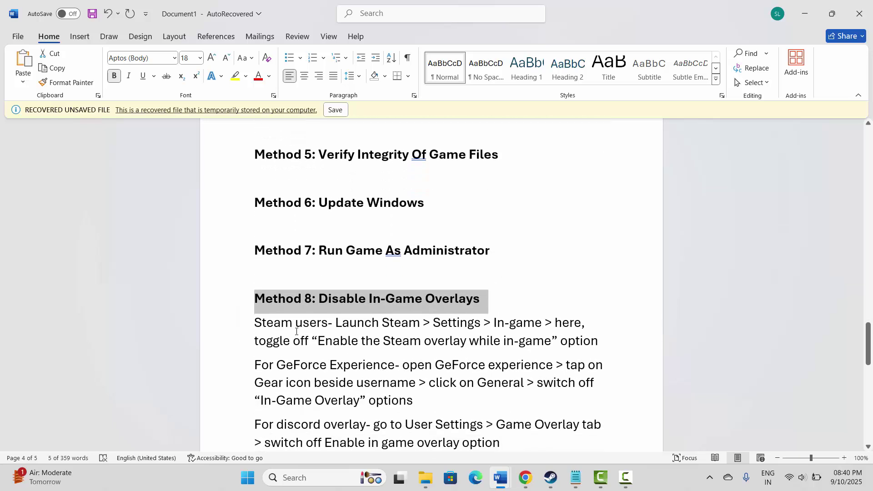
{"action": "left_click_drag", "start_coordinate": [253, 324], "coordinate": [351, 324]}
Switch to Steam, toggle the in-game Steam Overlay setting on and back off, and return to Word
{"action": "left_click", "coordinate": [550, 478]}
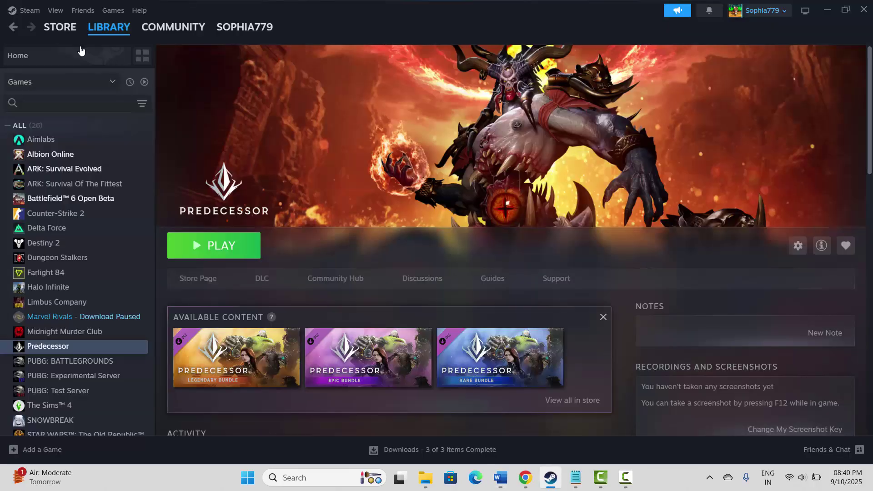
{"action": "left_click", "coordinate": [25, 10]}
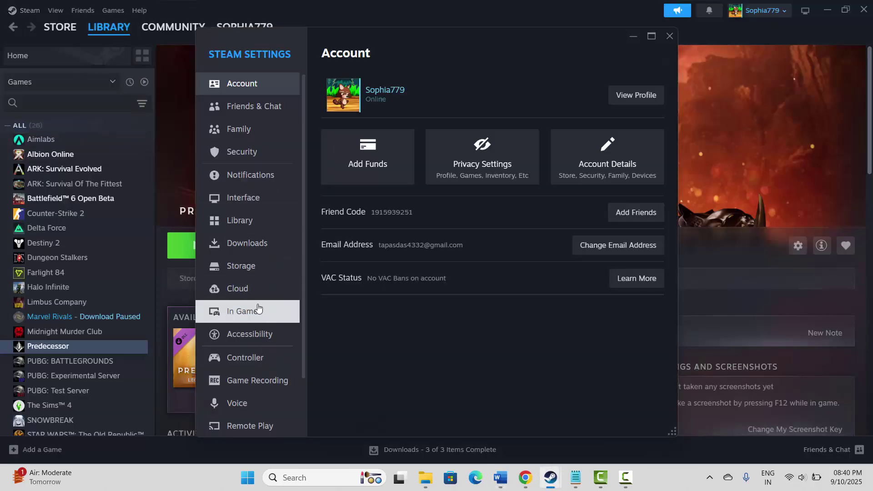
{"action": "left_click", "coordinate": [254, 314]}
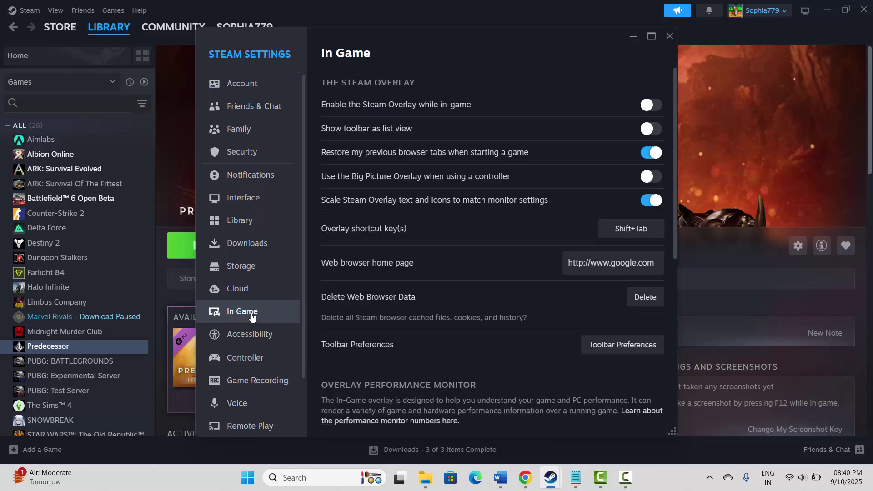
{"action": "left_click", "coordinate": [655, 108]}
{"action": "left_click", "coordinate": [645, 112]}
{"action": "left_click", "coordinate": [667, 39]}
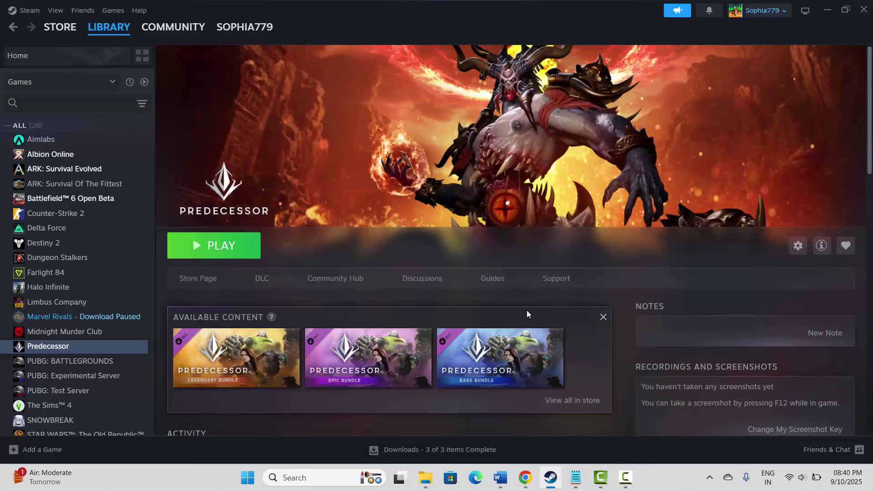
{"action": "left_click", "coordinate": [554, 484]}
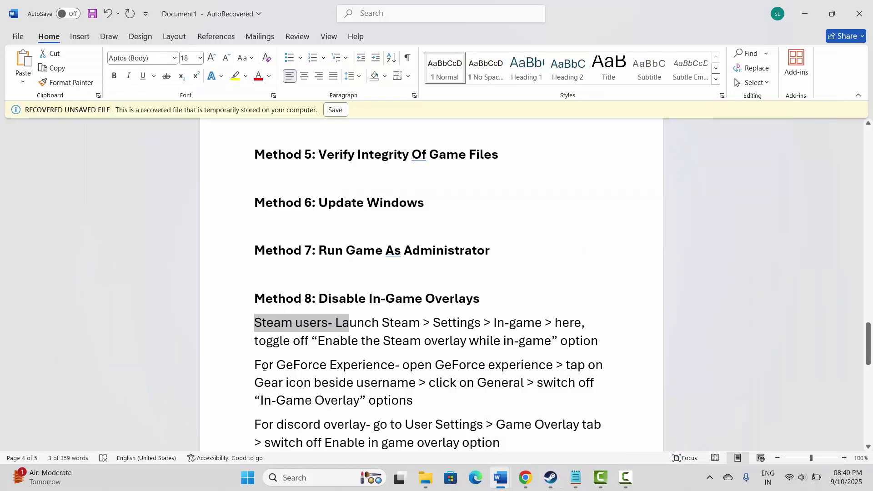
Highlight the GeForce Experience label and part of the Discord overlay instruction under Method 8, and clear the selection
{"action": "left_click_drag", "start_coordinate": [264, 366], "coordinate": [394, 366]}
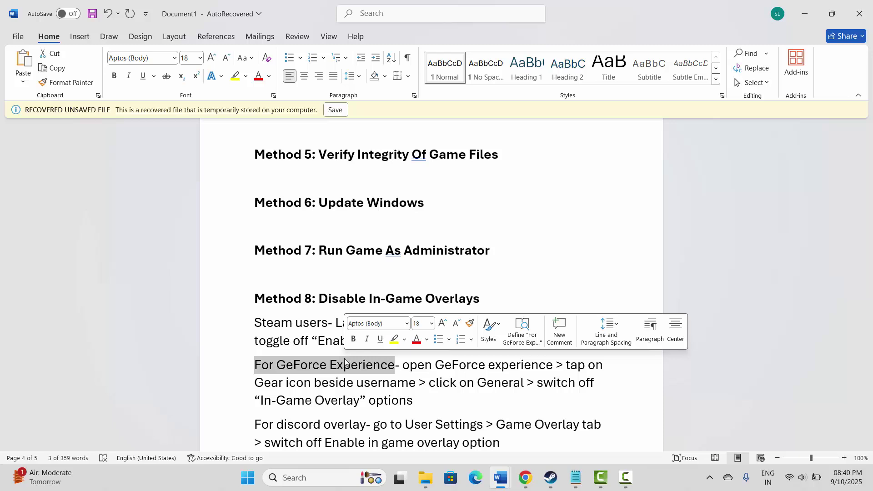
{"action": "scroll", "coordinate": [345, 356], "scroll_direction": "down", "scroll_amount": 2}
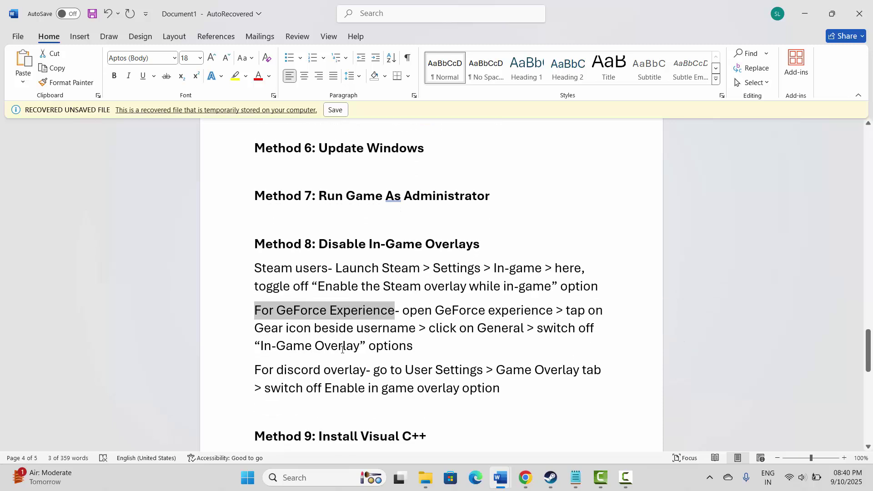
{"action": "left_click_drag", "start_coordinate": [265, 389], "coordinate": [350, 392]}
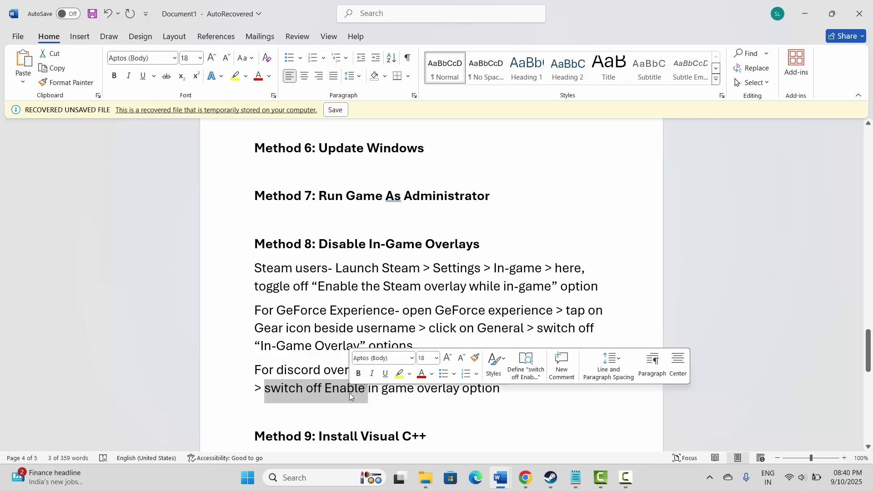
{"action": "left_click", "coordinate": [259, 355]}
Highlight the Method 9 heading about installing Visual C++ and the Microsoft redistributable download link below it
{"action": "scroll", "coordinate": [282, 356], "scroll_direction": "down", "scroll_amount": 3}
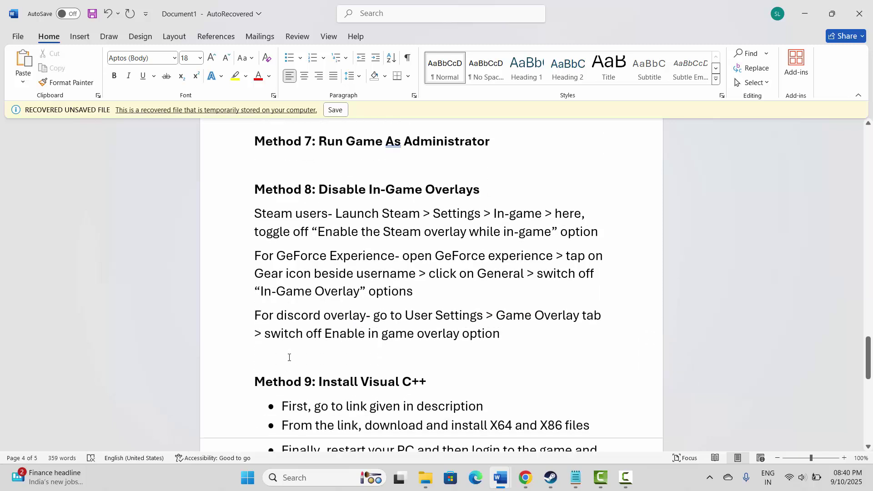
{"action": "left_click", "coordinate": [236, 355]}
{"action": "scroll", "coordinate": [329, 377], "scroll_direction": "down", "scroll_amount": 3}
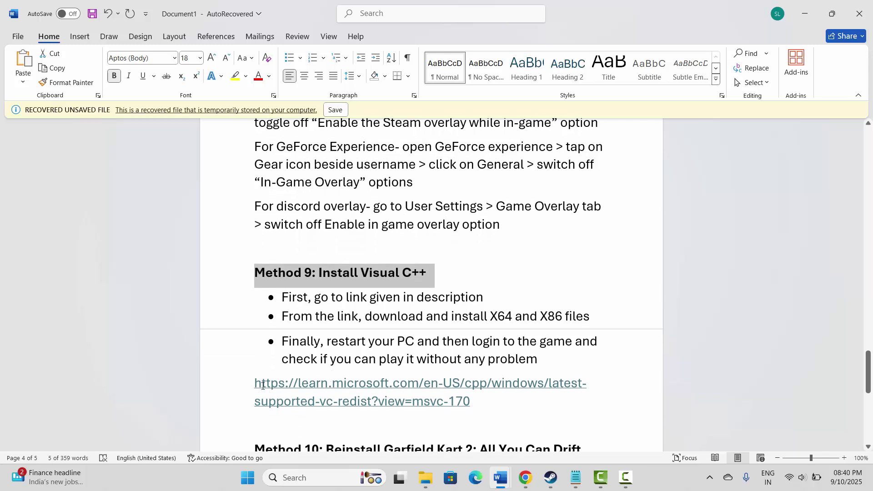
{"action": "left_click_drag", "start_coordinate": [262, 386], "coordinate": [470, 405]}
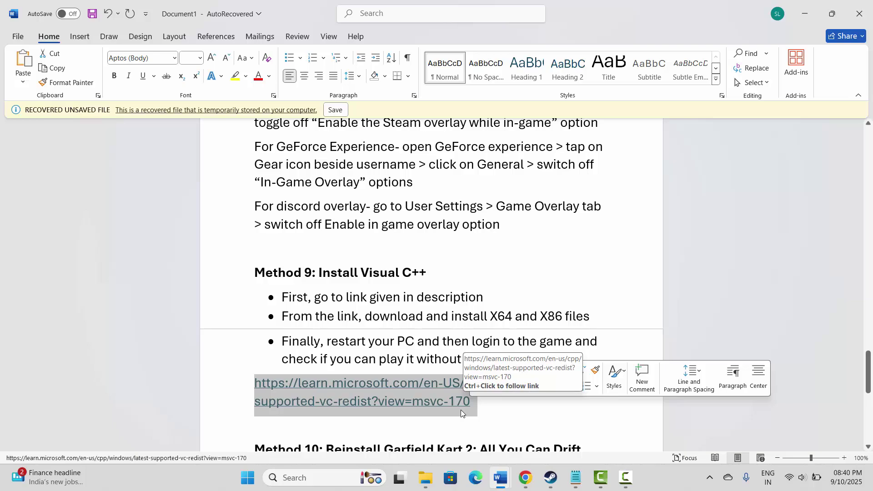
Follow the Microsoft redistributable link from the document and examine the X86 and X64 downloads in the latest Visual C++ version table
{"action": "left_click", "coordinate": [460, 410], "text": "ctrl"}
{"action": "scroll", "coordinate": [368, 220], "scroll_direction": "down", "scroll_amount": 12}
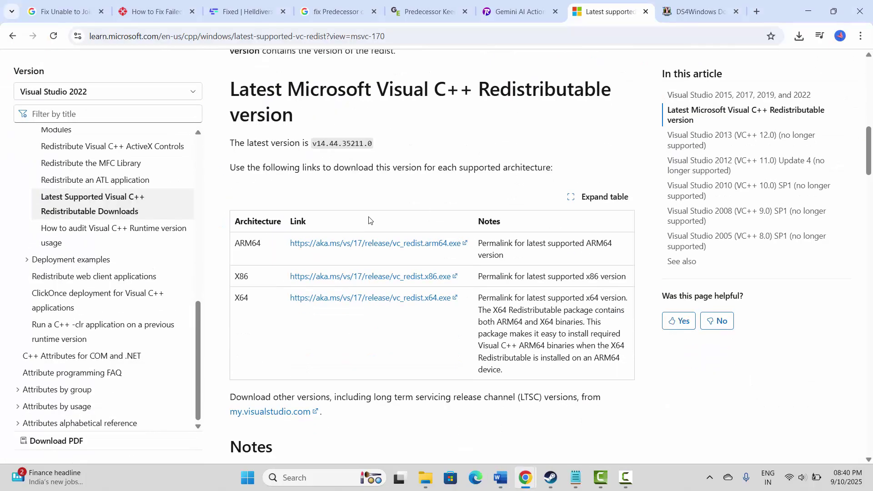
{"action": "scroll", "coordinate": [368, 220], "scroll_direction": "down", "scroll_amount": 1}
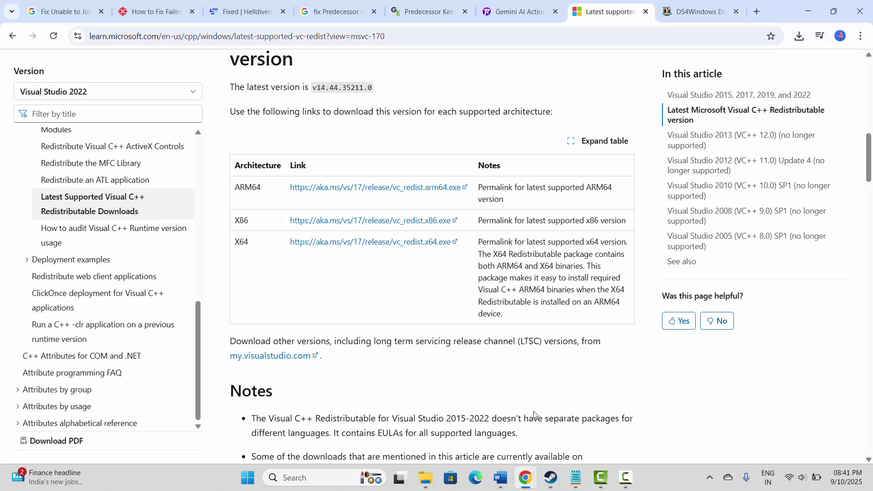
Return to the Word document and highlight the Method 10 heading about reinstalling Garfield Kart 2: All You Can Drift
{"action": "mouse_move", "coordinate": [500, 477]}
{"action": "left_click", "coordinate": [504, 423]}
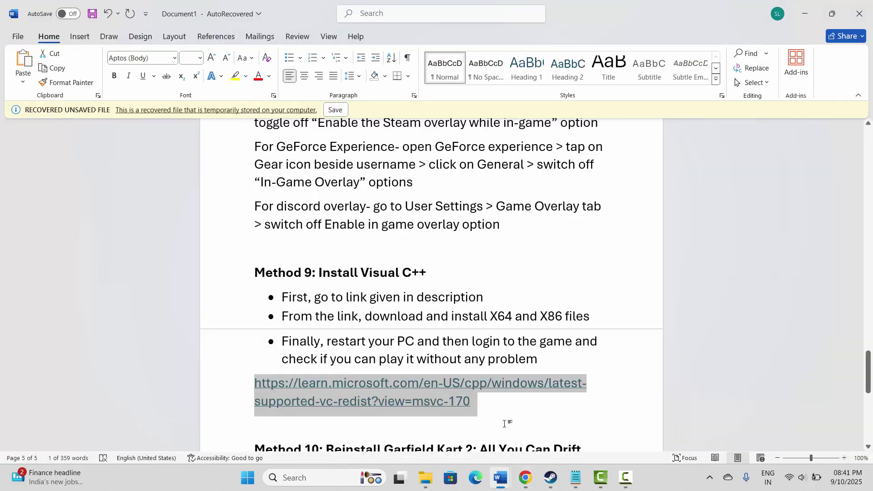
{"action": "scroll", "coordinate": [351, 323], "scroll_direction": "down", "scroll_amount": 2}
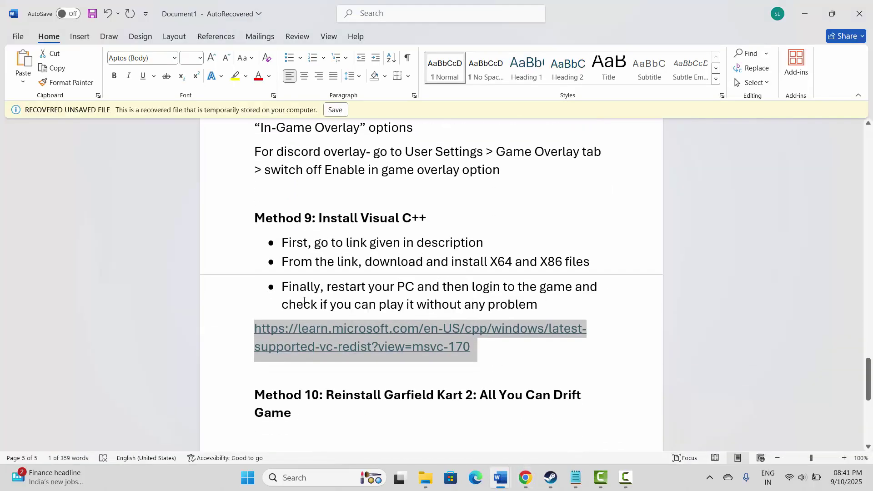
{"action": "scroll", "coordinate": [292, 296], "scroll_direction": "down", "scroll_amount": 2}
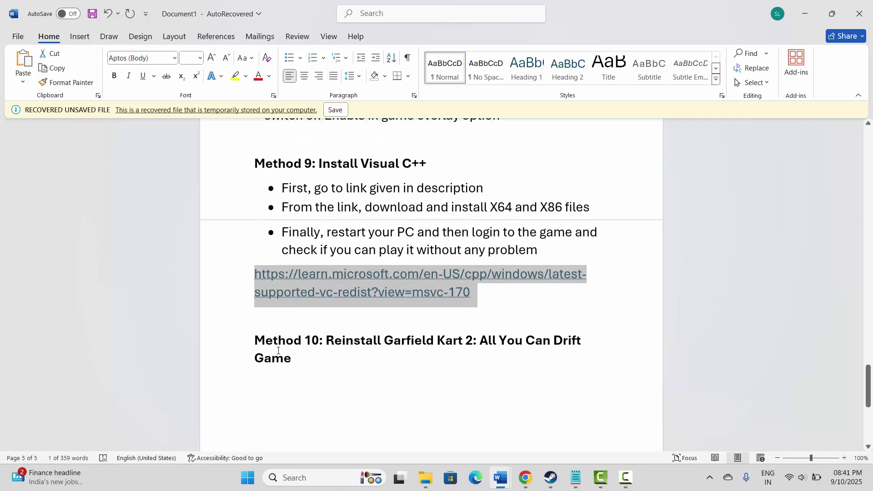
{"action": "triple_click", "coordinate": [289, 347]}
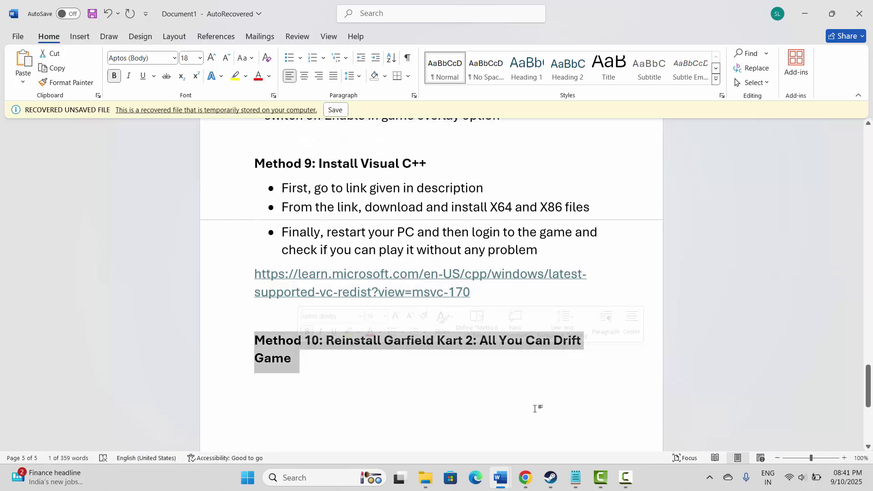
Switch to Steam, bring up the uninstall confirmation for Predecessor and cancel it, and return to Word
{"action": "left_click", "coordinate": [551, 477]}
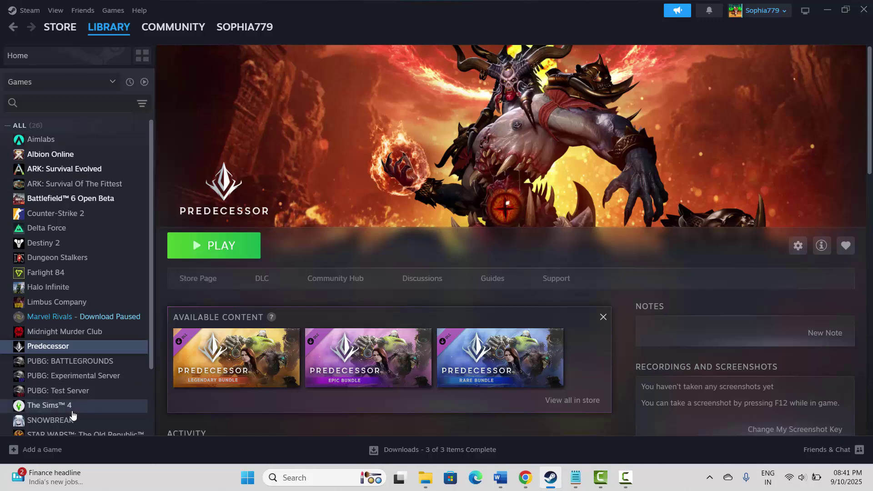
{"action": "right_click", "coordinate": [46, 351]}
{"action": "mouse_move", "coordinate": [116, 418]}
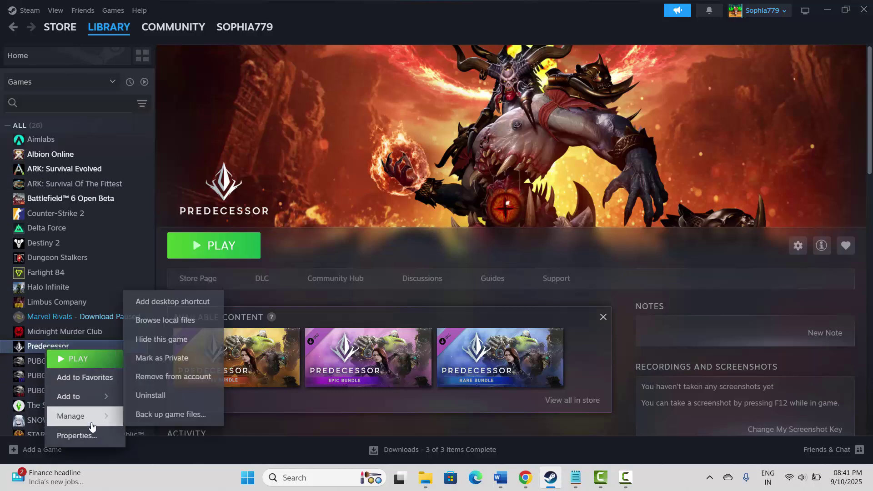
{"action": "left_click", "coordinate": [157, 395]}
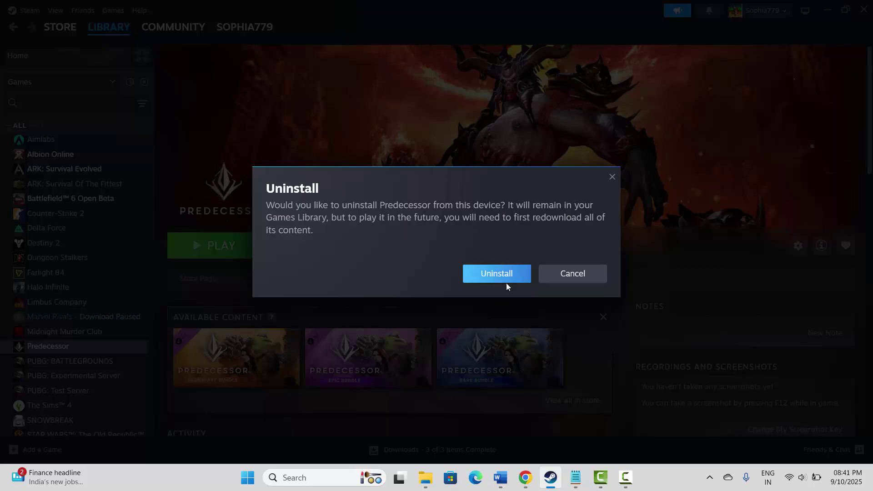
{"action": "left_click", "coordinate": [589, 279]}
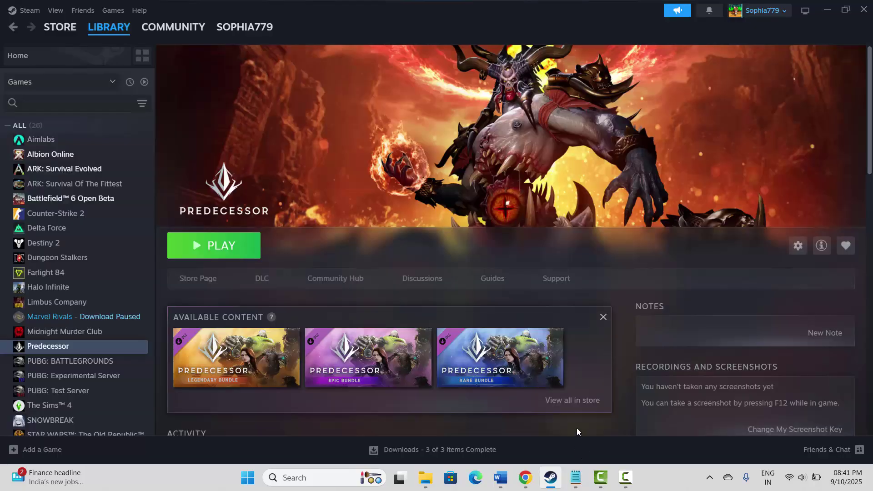
{"action": "left_click", "coordinate": [550, 477]}
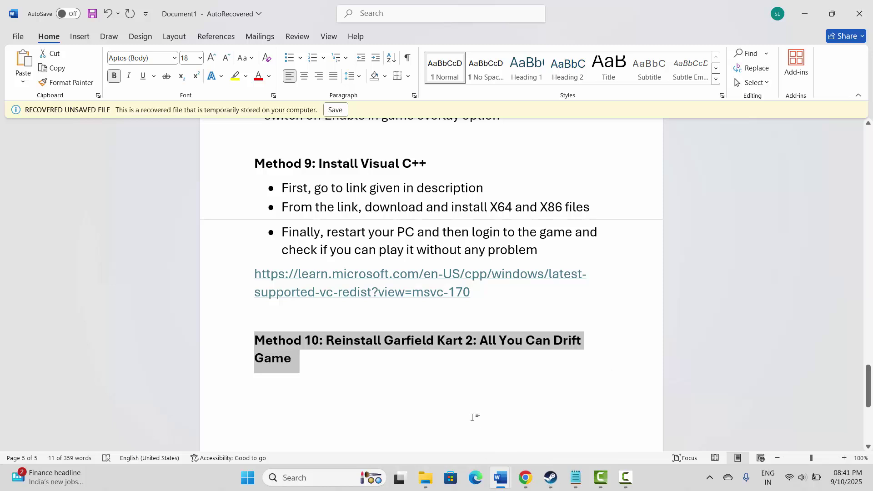